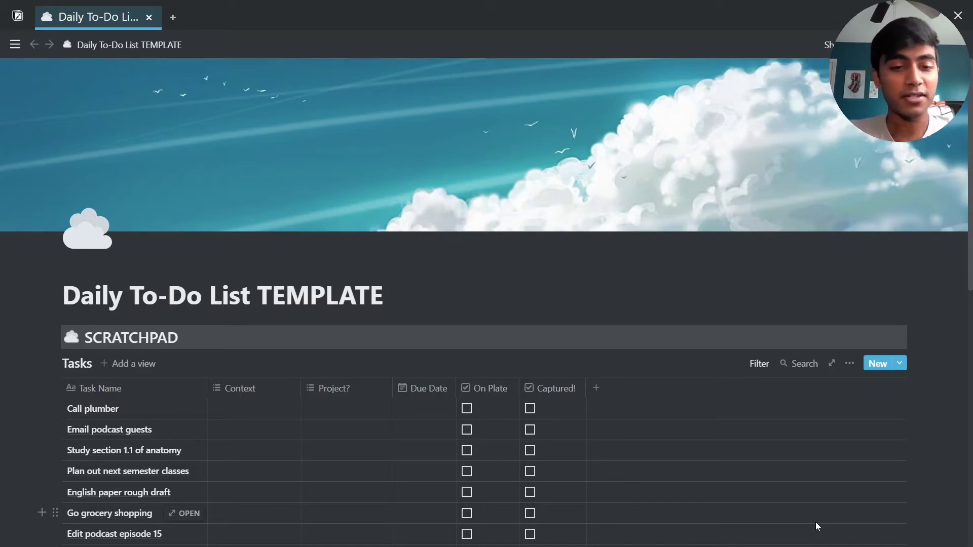
# Open Call plumber's Context dropdown and browse the Computer, Phone, High Energy and Low Energy tags
pyautogui.scroll(-3, 294, 469)
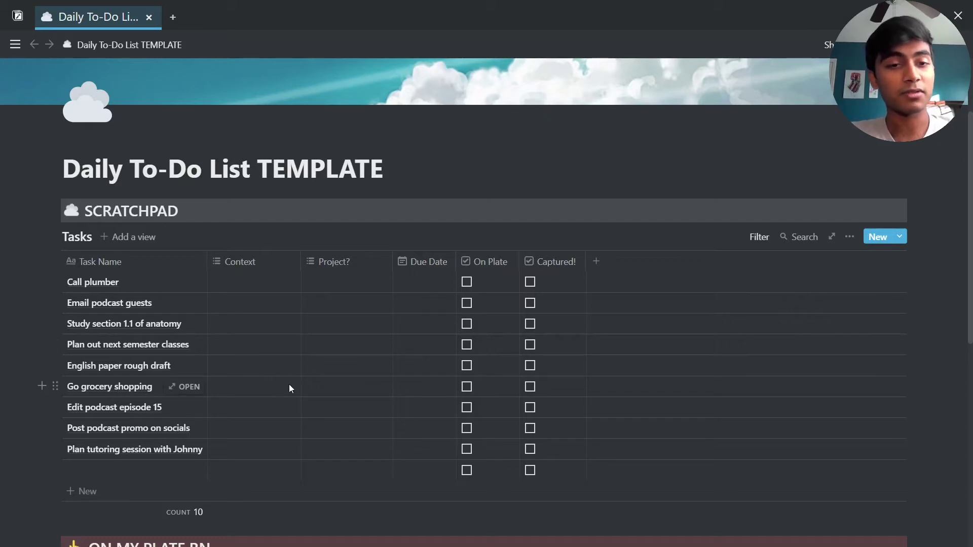
pyautogui.scroll(-3, 326, 371)
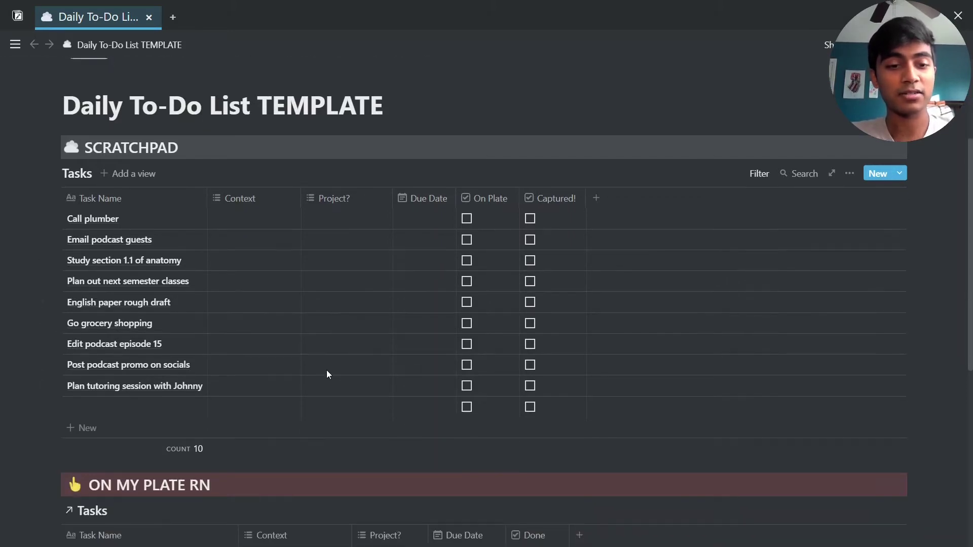
pyautogui.scroll(-2, 325, 362)
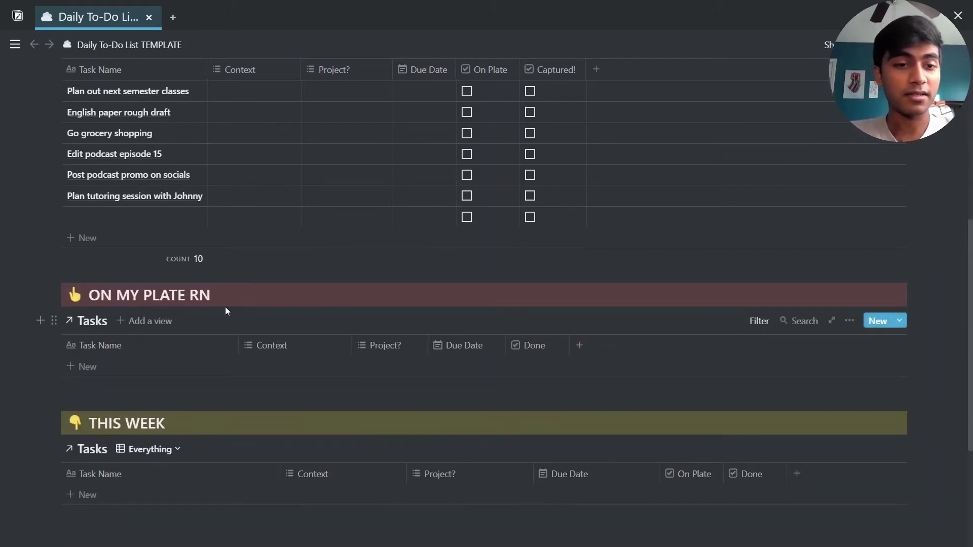
pyautogui.scroll(-1, 223, 311)
pyautogui.scroll(-1, 222, 314)
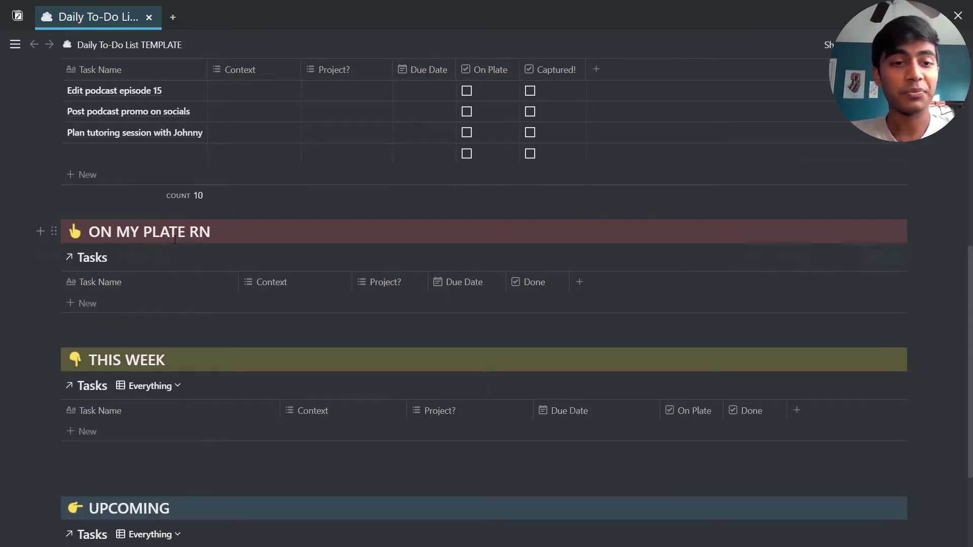
pyautogui.scroll(-1, 175, 241)
pyautogui.scroll(3, 174, 243)
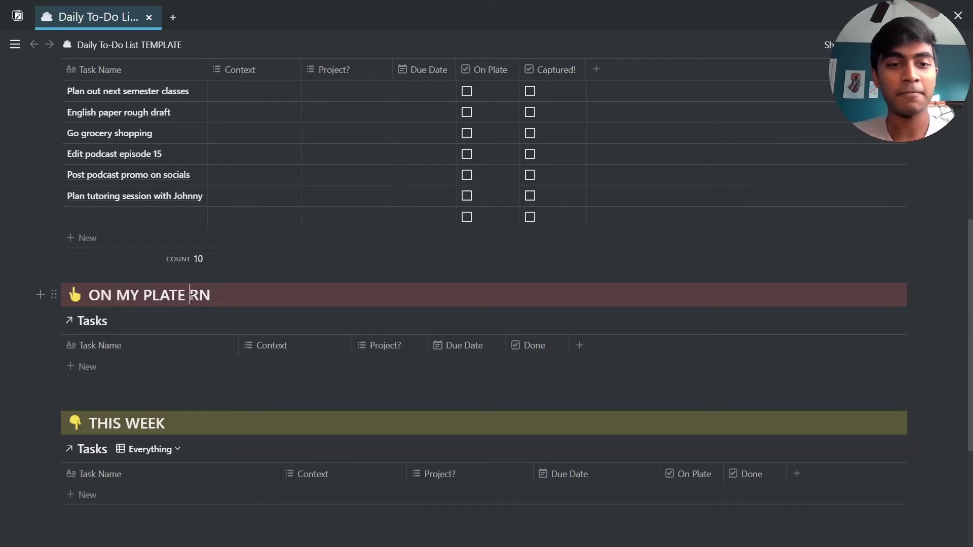
pyautogui.moveTo(158, 327)
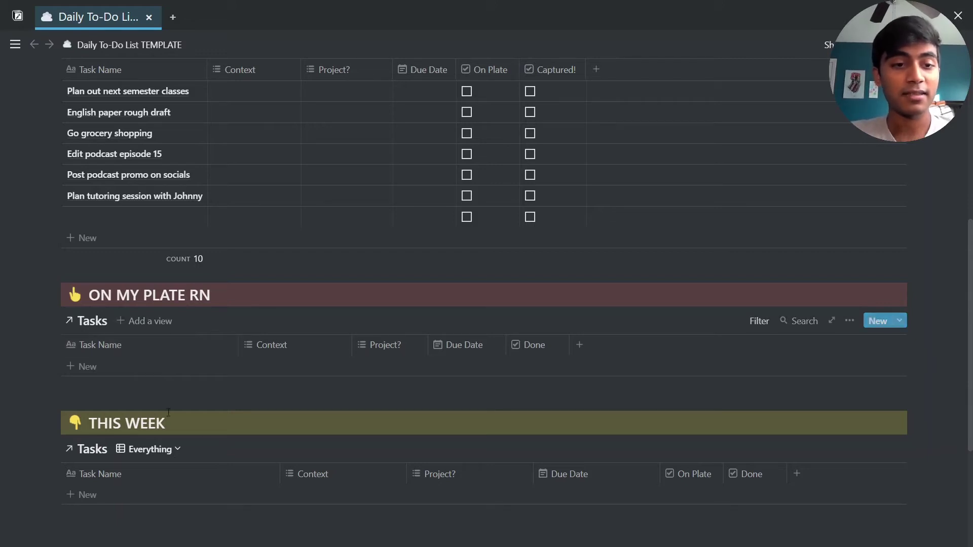
pyautogui.scroll(-3, 150, 385)
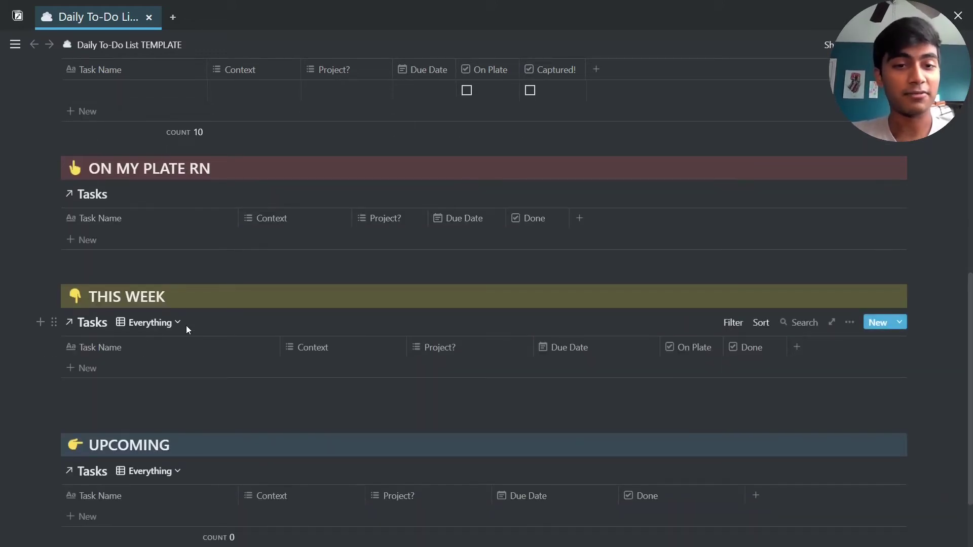
pyautogui.scroll(-3, 221, 424)
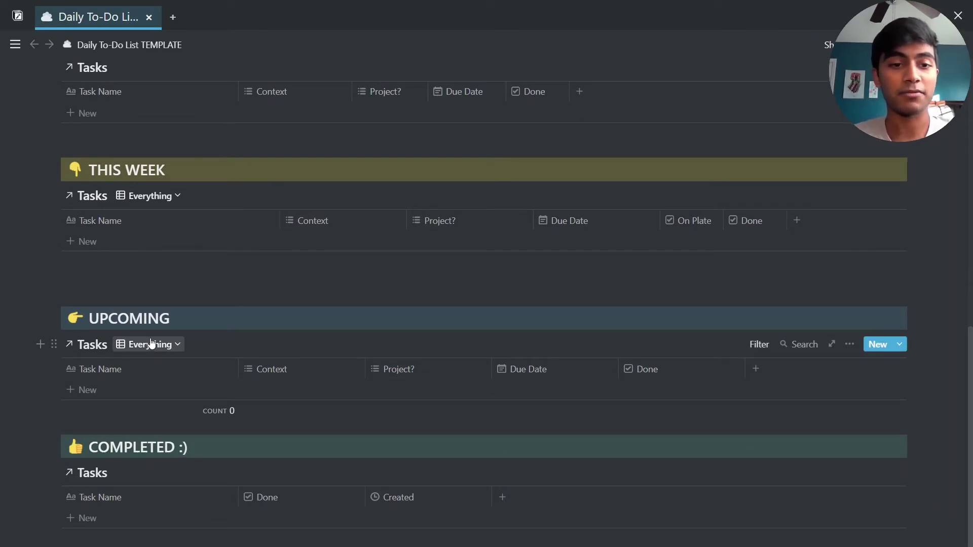
pyautogui.scroll(-2, 216, 389)
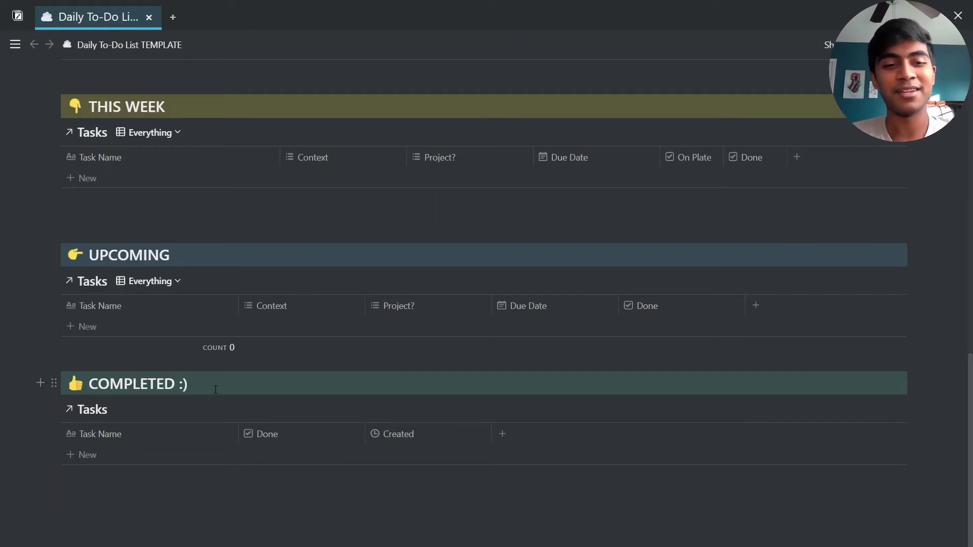
pyautogui.scroll(15, 170, 335)
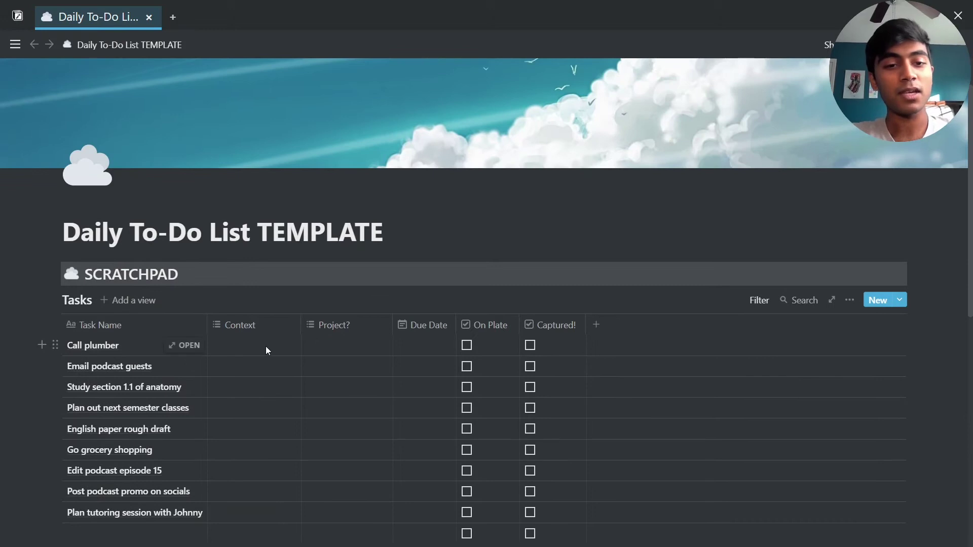
pyautogui.scroll(-2, 263, 347)
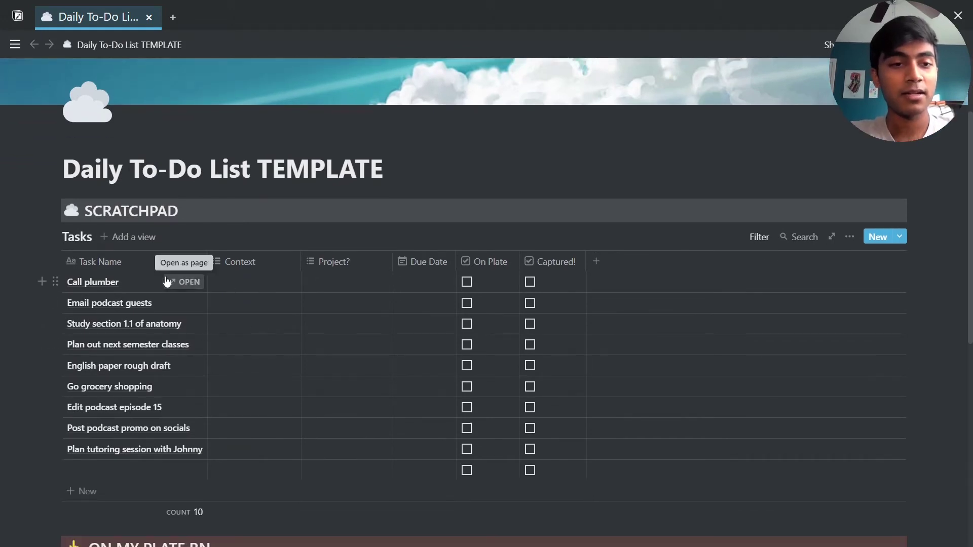
pyautogui.click(250, 282)
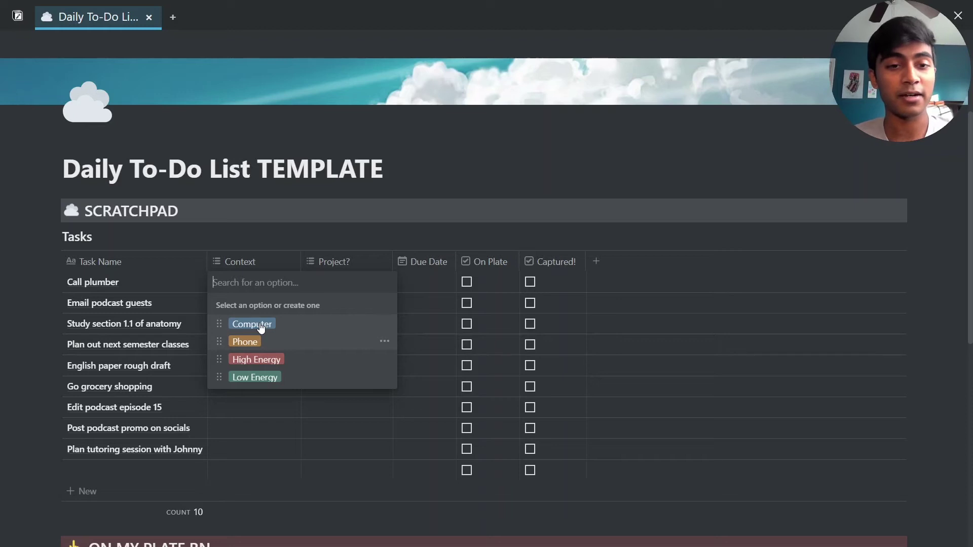
pyautogui.press('Down')
pyautogui.press('Down')
pyautogui.press('Down')
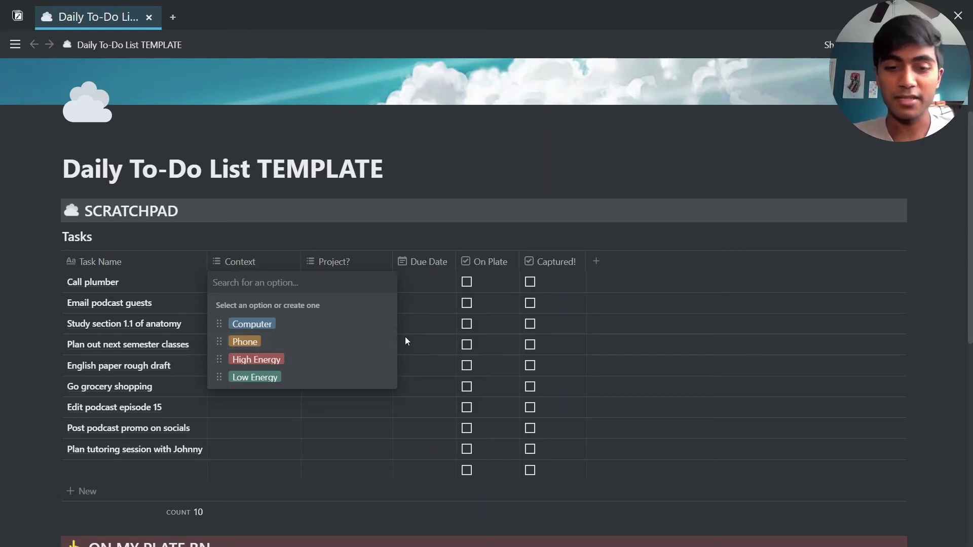
# Tag Call plumber with Phone and Low Energy
pyautogui.press('Down')
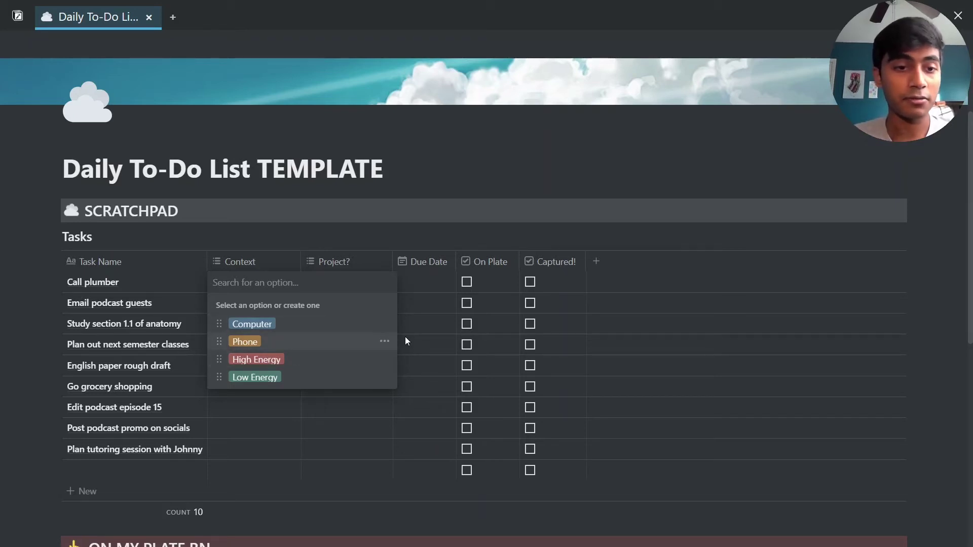
pyautogui.press('Return')
pyautogui.press('Down')
pyautogui.press('Down')
pyautogui.press('Return')
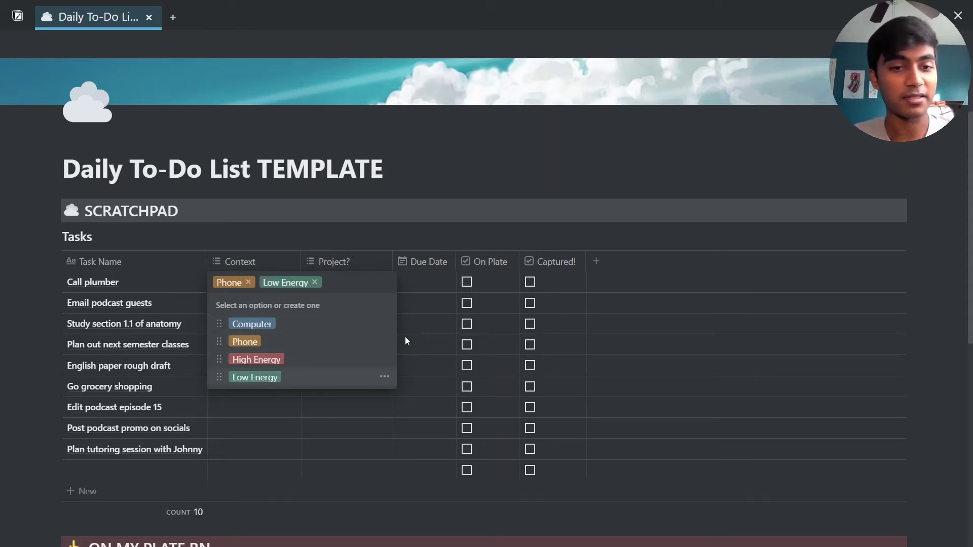
pyautogui.press('Escape')
# Tag Email podcast guests with Computer and Low Energy
pyautogui.press('Down')
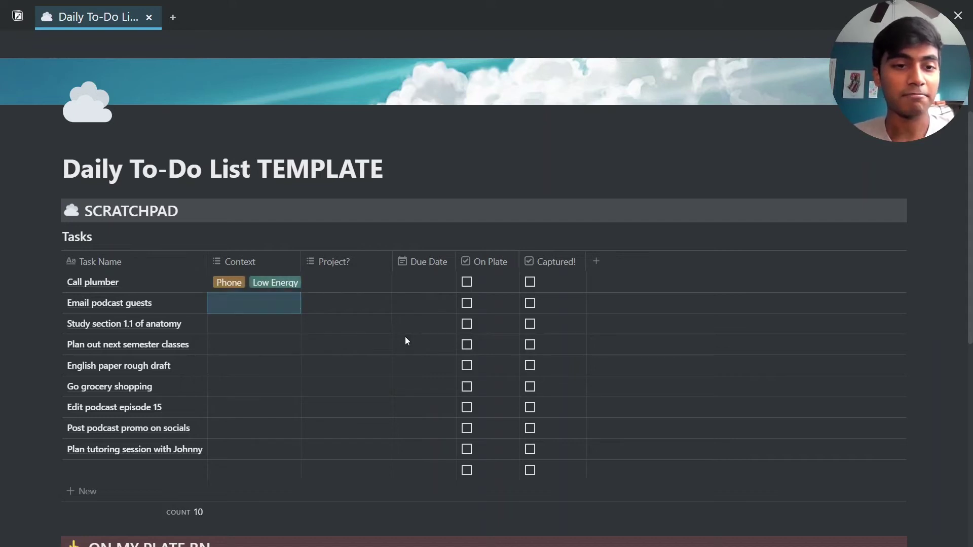
pyautogui.press('Return')
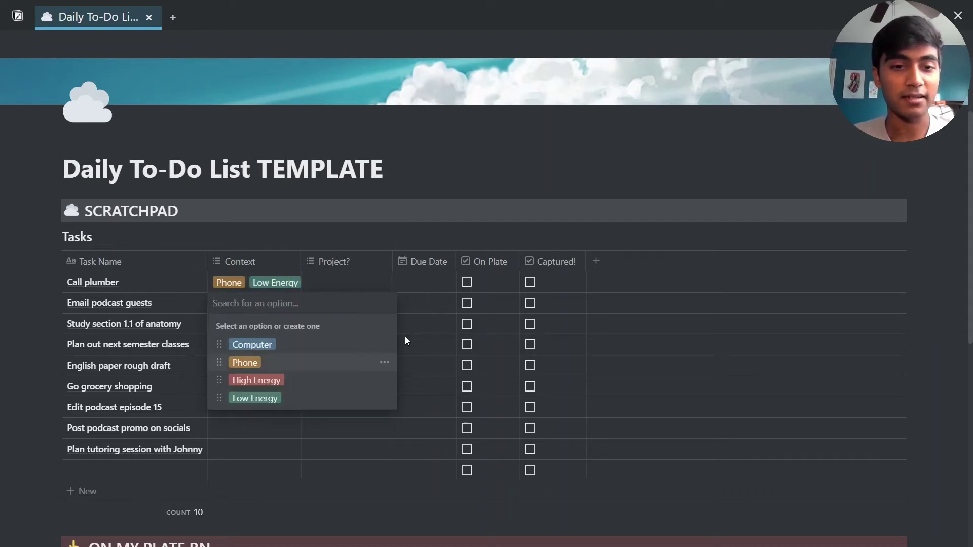
pyautogui.press('Return')
pyautogui.press('Down')
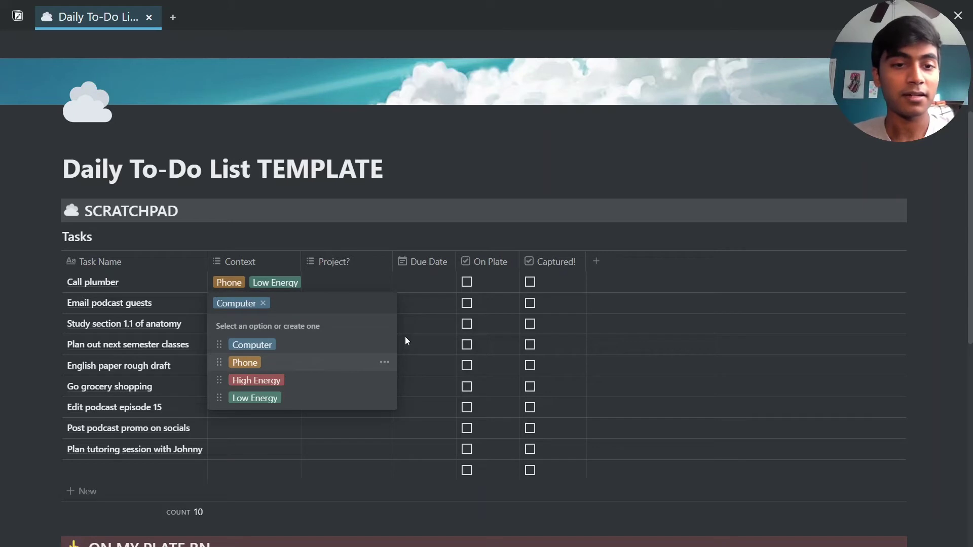
pyautogui.press('Down')
pyautogui.press('Down')
pyautogui.press('Return')
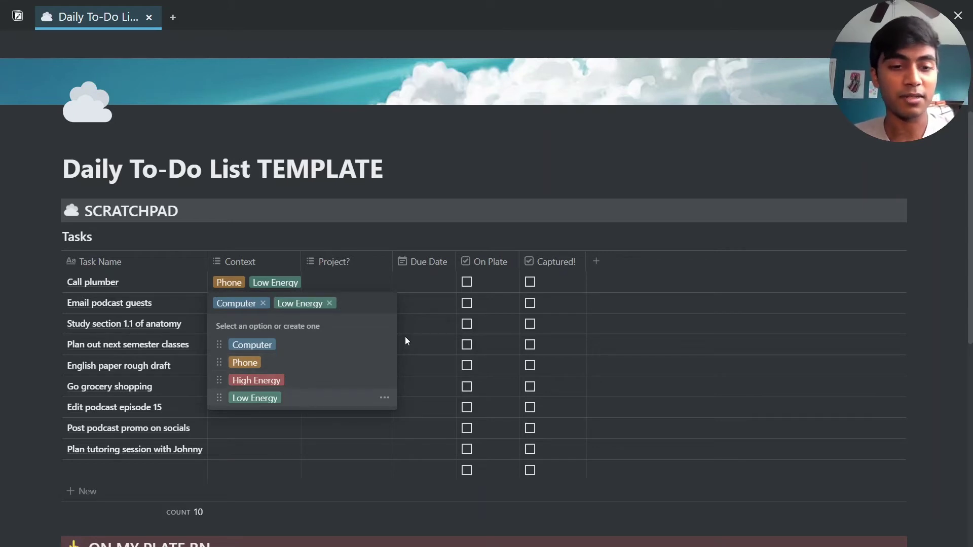
pyautogui.press('Escape')
pyautogui.press('Down')
# Tag the anatomy study task with Computer and High Energy
pyautogui.press('Return')
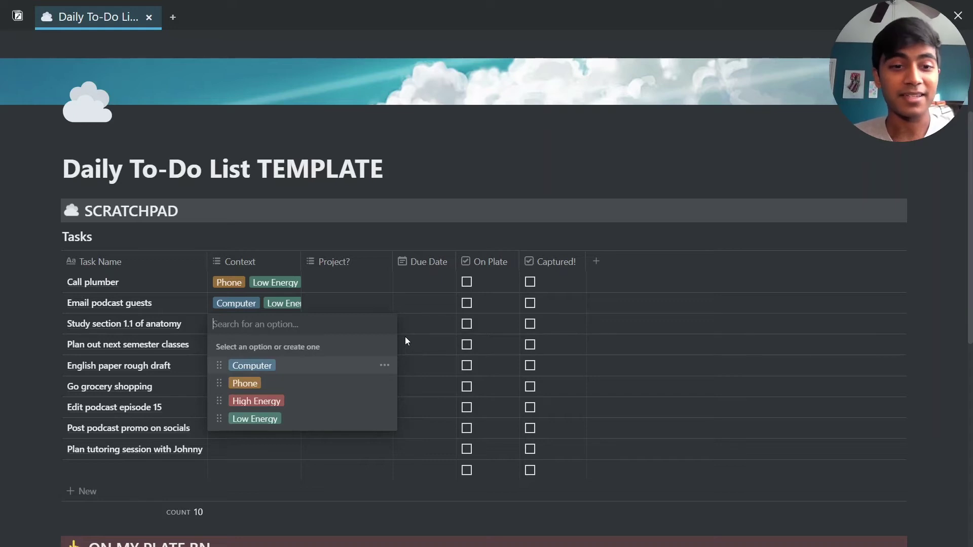
pyautogui.press('Return')
pyautogui.press('Down')
pyautogui.press('Down')
pyautogui.press('Return')
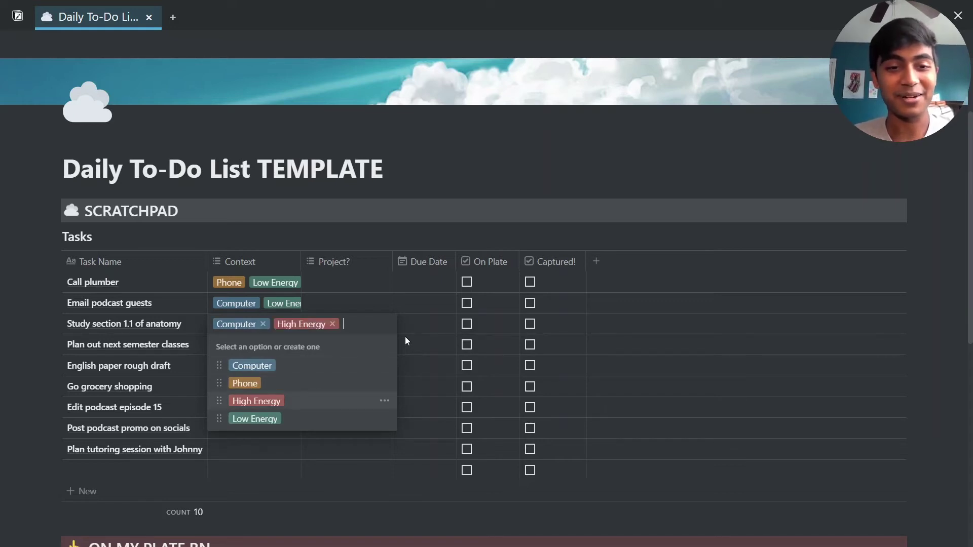
pyautogui.press('Escape')
# Tag Plan out next semester classes with Computer and Low Energy
pyautogui.press('Down')
pyautogui.press('Return')
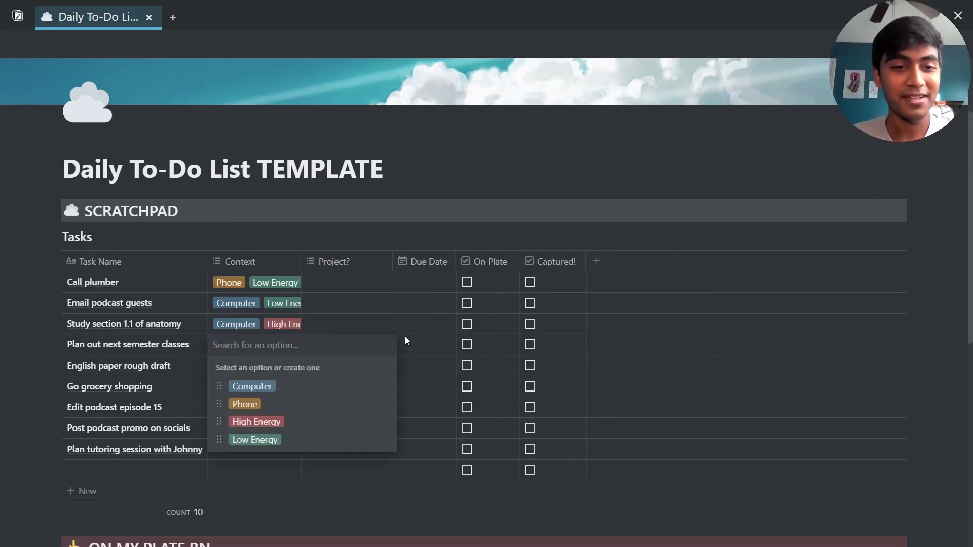
pyautogui.press('Down')
pyautogui.press('Down')
pyautogui.press('Up')
pyautogui.press('Return')
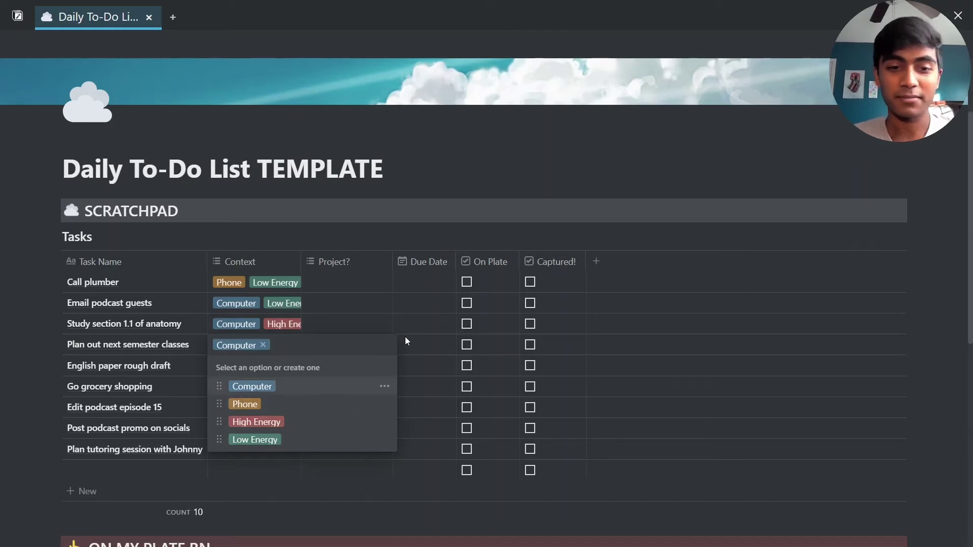
pyautogui.press('Down')
pyautogui.press('Down')
# Tag English paper rough draft with High Energy and Computer
pyautogui.press('Down')
pyautogui.press('Return')
pyautogui.press('Escape')
pyautogui.press('Down')
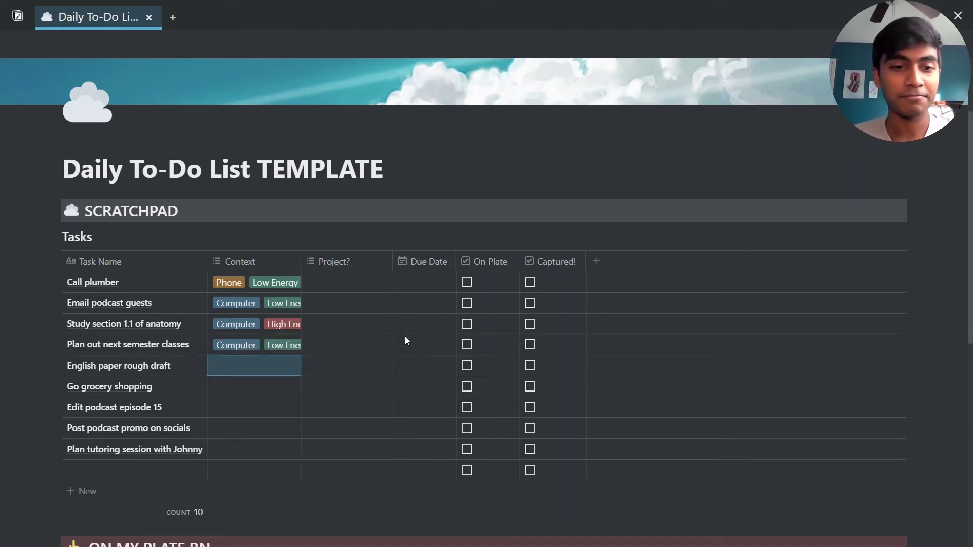
pyautogui.press('Return')
pyautogui.press('Down')
pyautogui.press('Down')
pyautogui.press('Down')
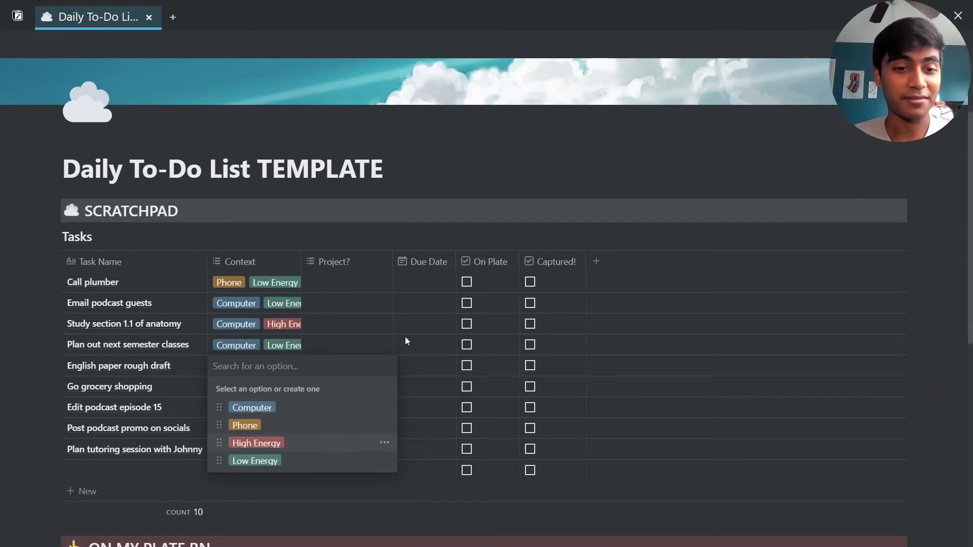
pyautogui.press('Return')
pyautogui.press('Up')
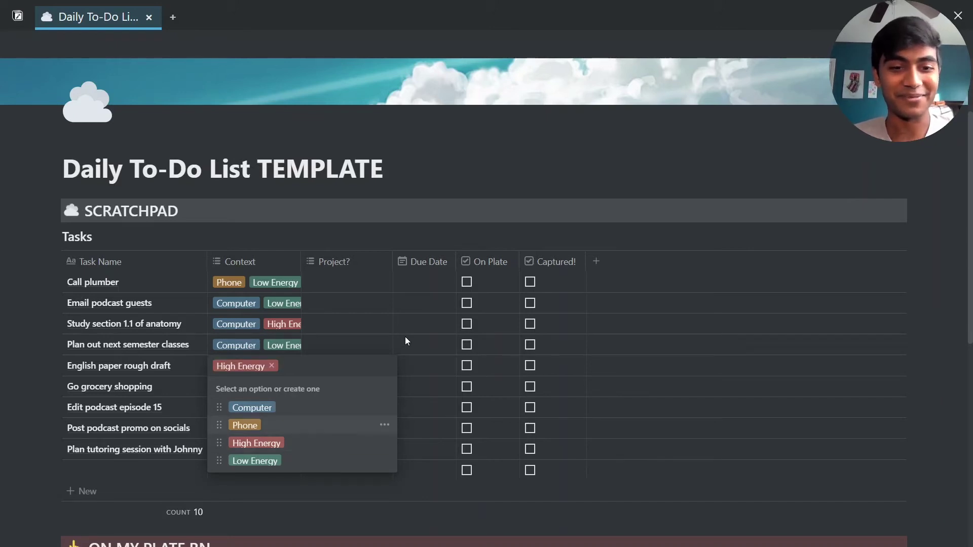
pyautogui.press('Up')
pyautogui.press('Return')
pyautogui.press('Escape')
# Tag Go grocery shopping and Edit podcast episode 15 with Low Energy
pyautogui.press('Down')
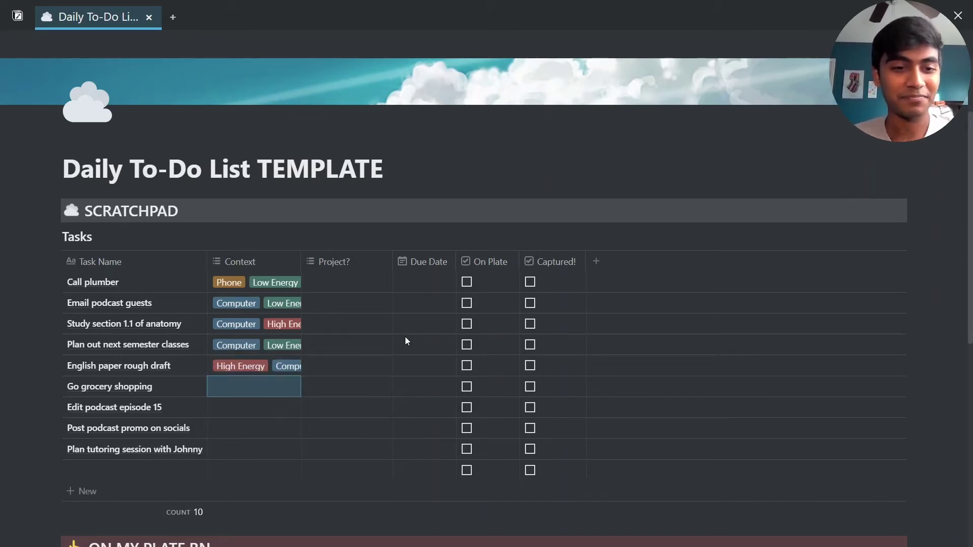
pyautogui.press('Return')
pyautogui.press('Down')
pyautogui.press('Down')
pyautogui.press('Down')
pyautogui.press('Down')
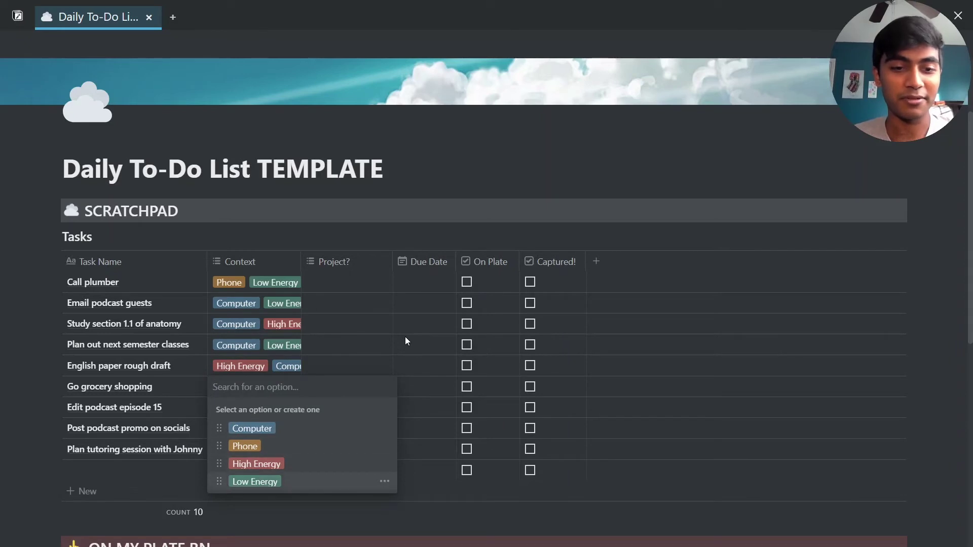
pyautogui.press('Return')
pyautogui.press('Escape')
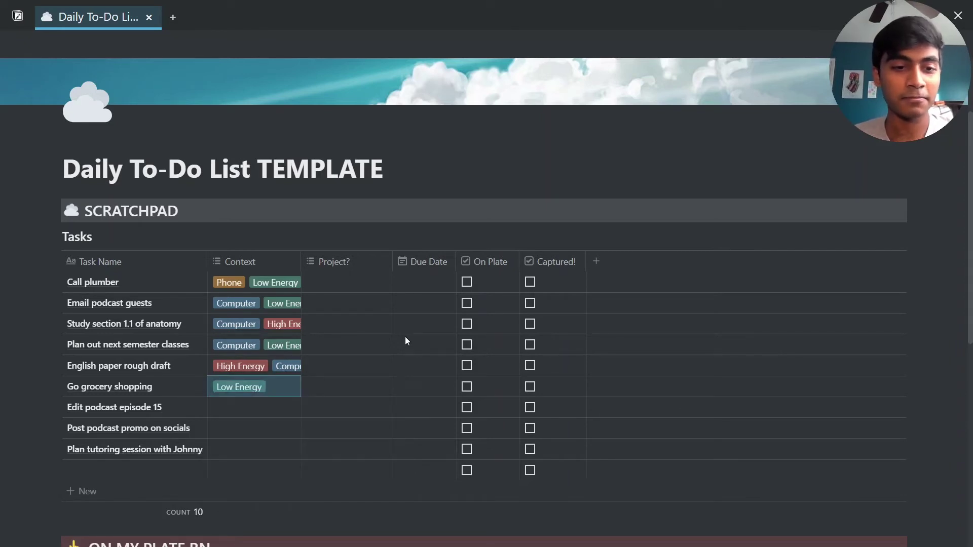
pyautogui.press('Down')
pyautogui.press('Return')
pyautogui.press('Down')
pyautogui.press('Down')
pyautogui.press('Down')
pyautogui.press('Down')
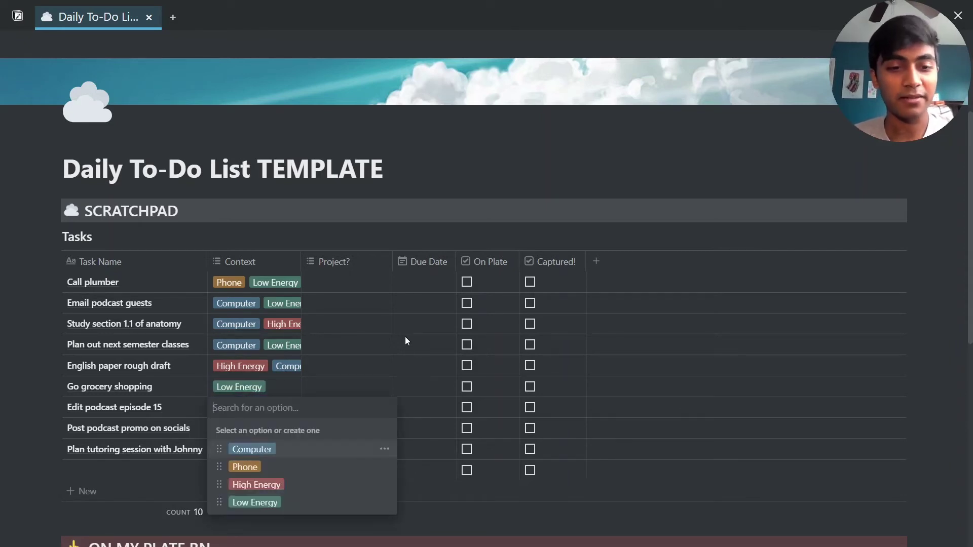
pyautogui.press('Return')
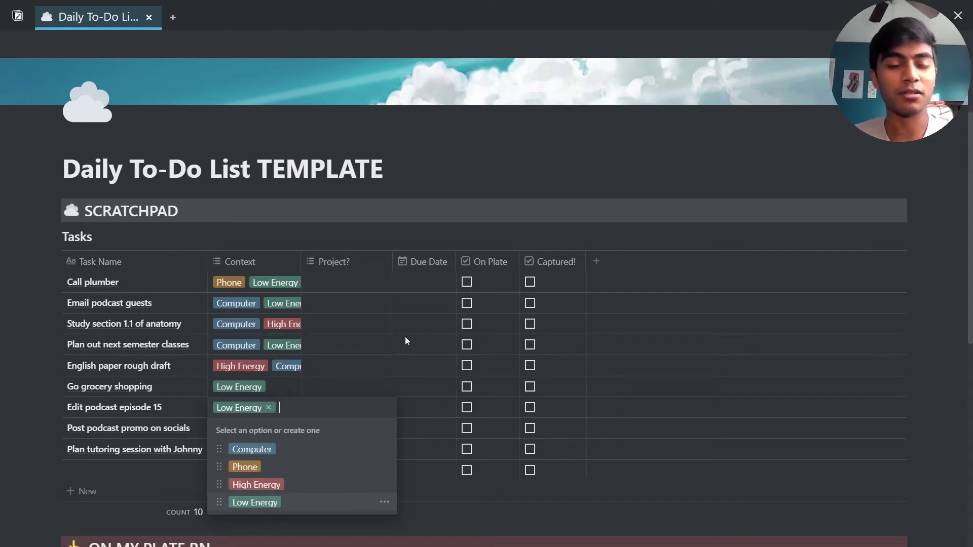
pyautogui.press('Escape')
# Tag Post podcast promo on socials with Phone and Low Energy
pyautogui.press('Down')
pyautogui.press('Return')
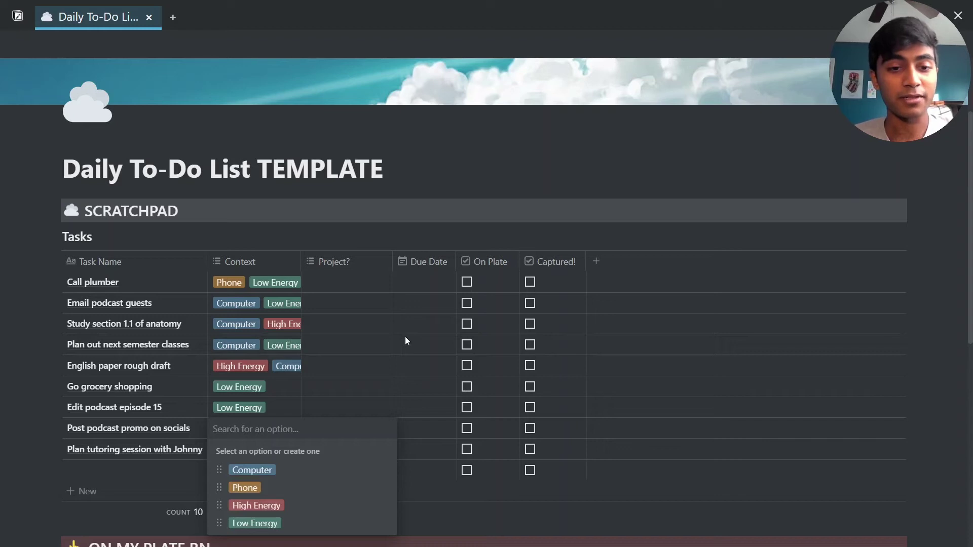
pyautogui.press('Down')
pyautogui.press('Down')
pyautogui.press('Return')
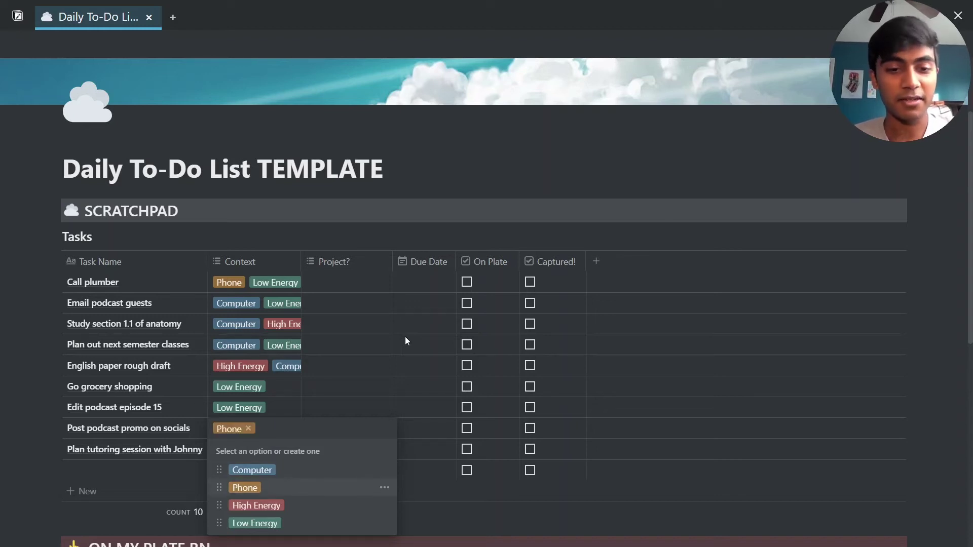
pyautogui.press('Down')
pyautogui.press('Down')
pyautogui.press('Return')
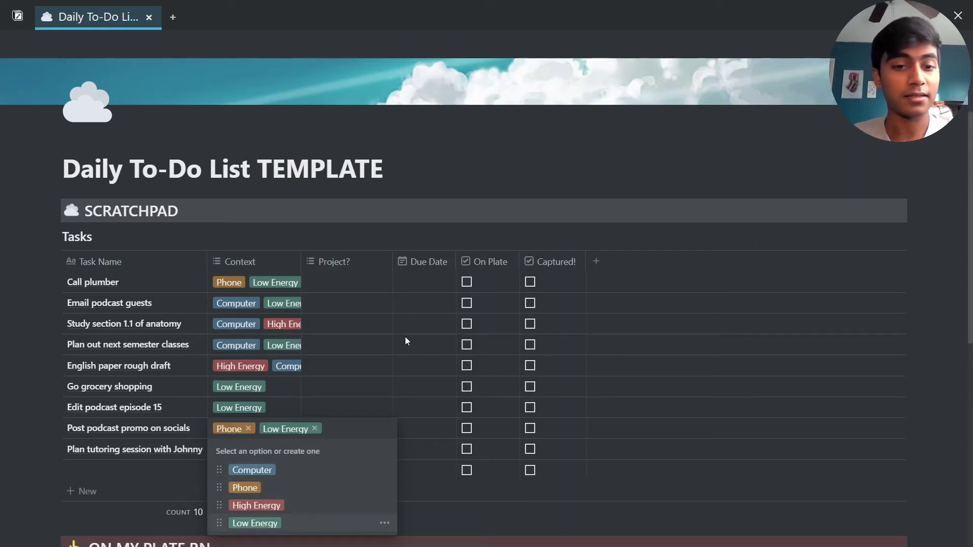
pyautogui.press('Escape')
# Tag the tutoring task with Computer and Low Energy
pyautogui.press('Down')
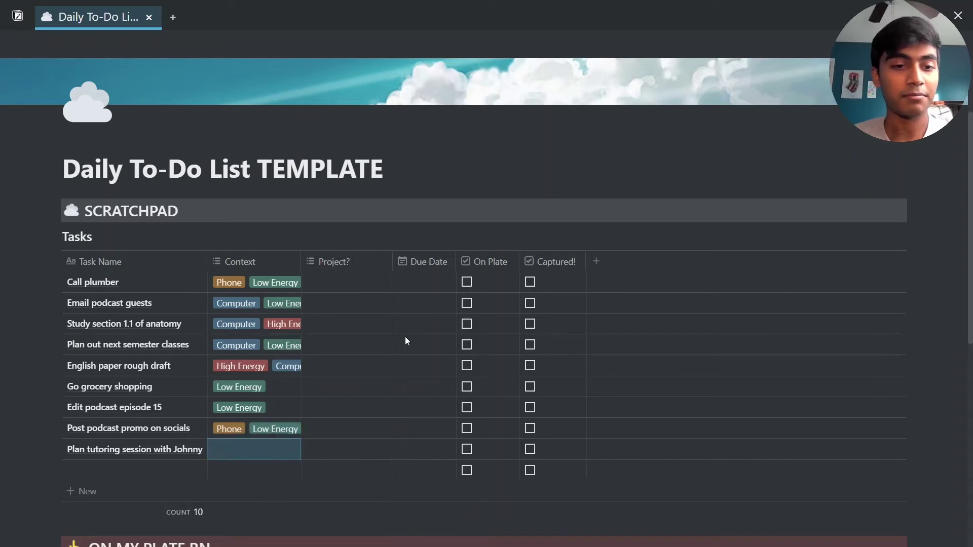
pyautogui.press('Return')
pyautogui.press('Down')
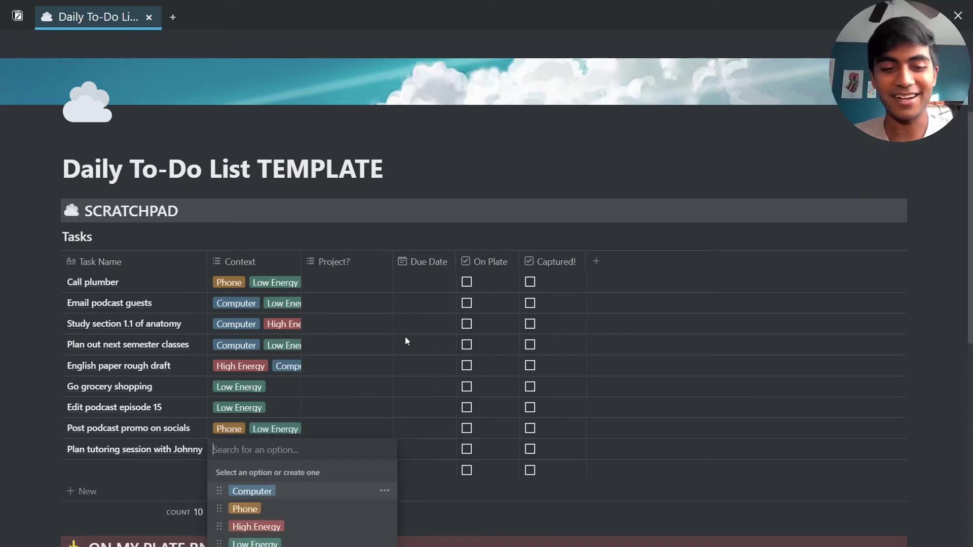
pyautogui.press('Return')
pyautogui.press('Down')
pyautogui.press('Down')
pyautogui.press('Down')
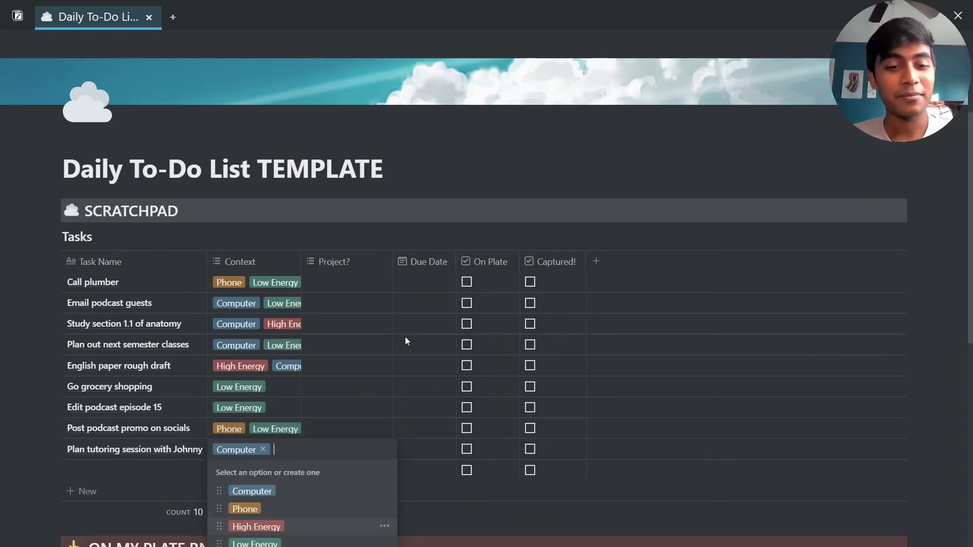
pyautogui.press('Return')
pyautogui.press('Escape')
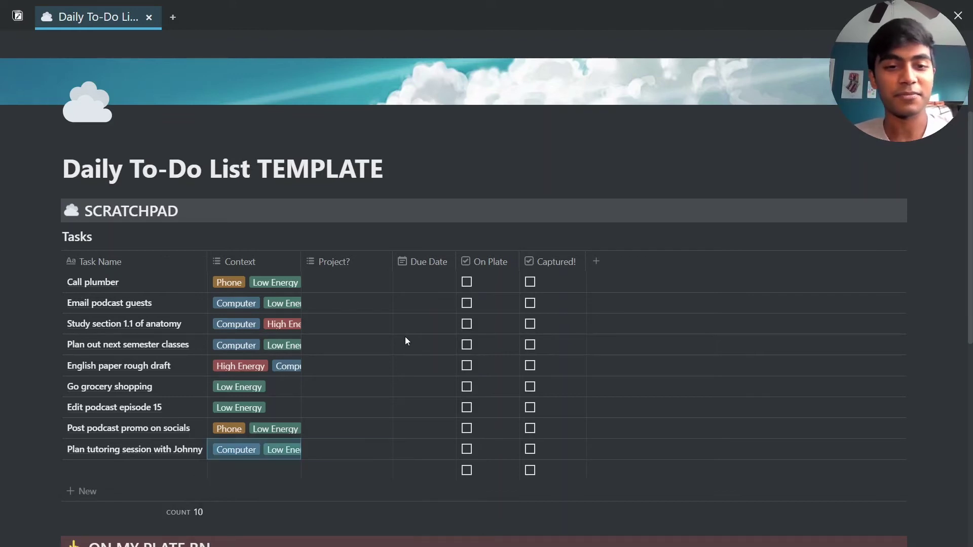
pyautogui.press('Right')
pyautogui.press('Up')
pyautogui.press('Up')
pyautogui.press('Left')
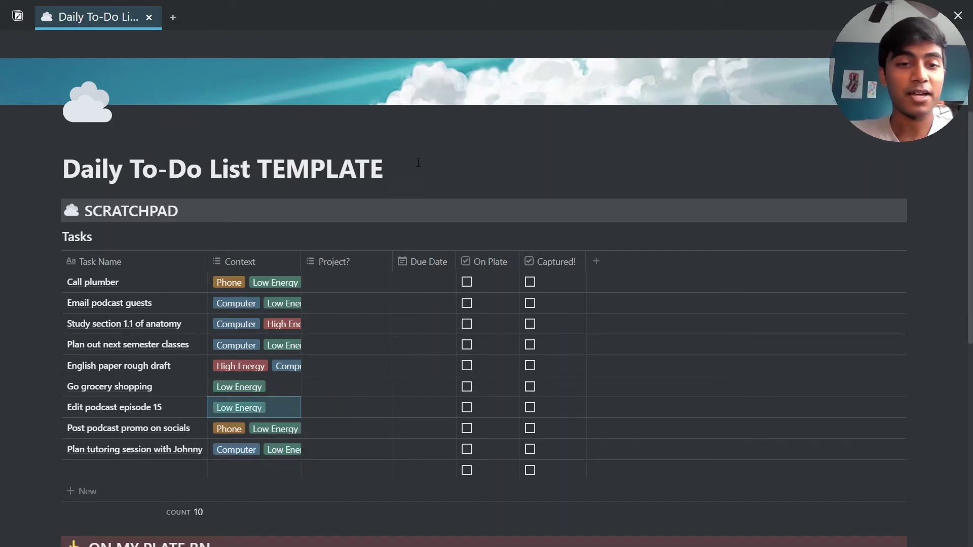
pyautogui.scroll(-5, 253, 291)
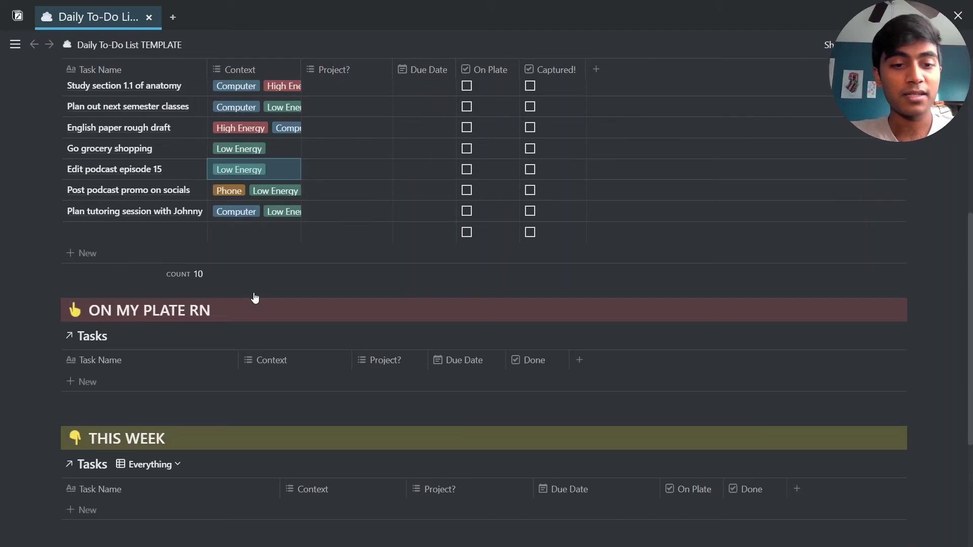
pyautogui.scroll(4, 304, 264)
pyautogui.scroll(-4, 284, 365)
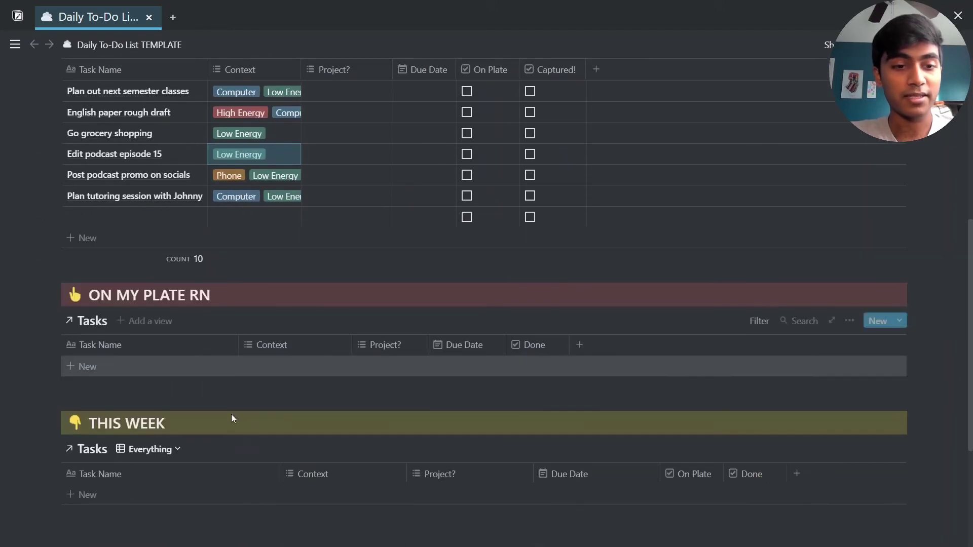
pyautogui.click(162, 450)
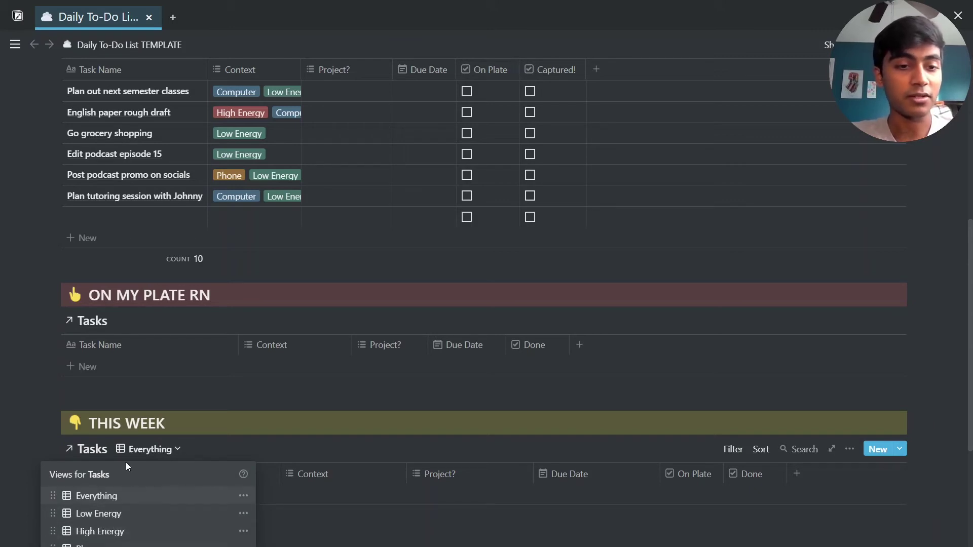
pyautogui.click(41, 419)
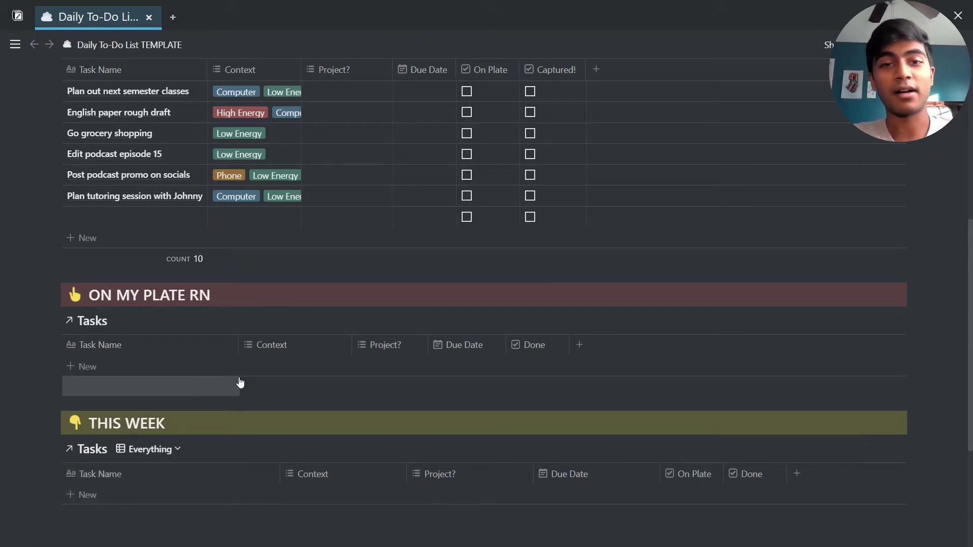
pyautogui.click(149, 449)
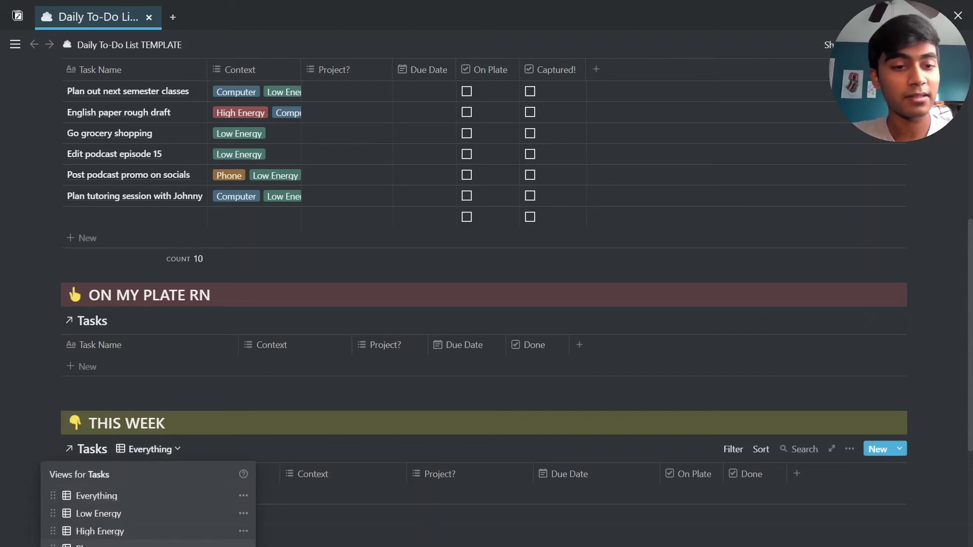
pyautogui.click(16, 452)
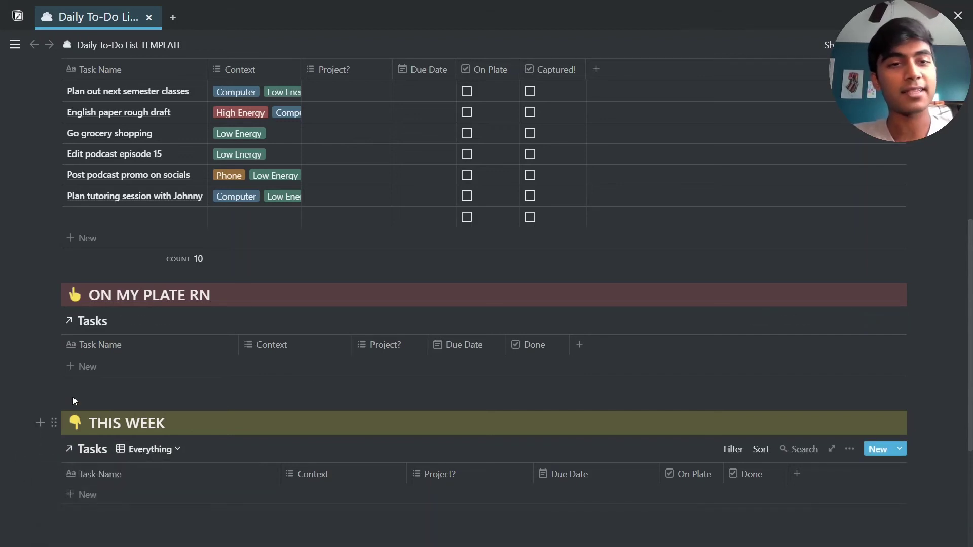
pyautogui.scroll(6, 236, 315)
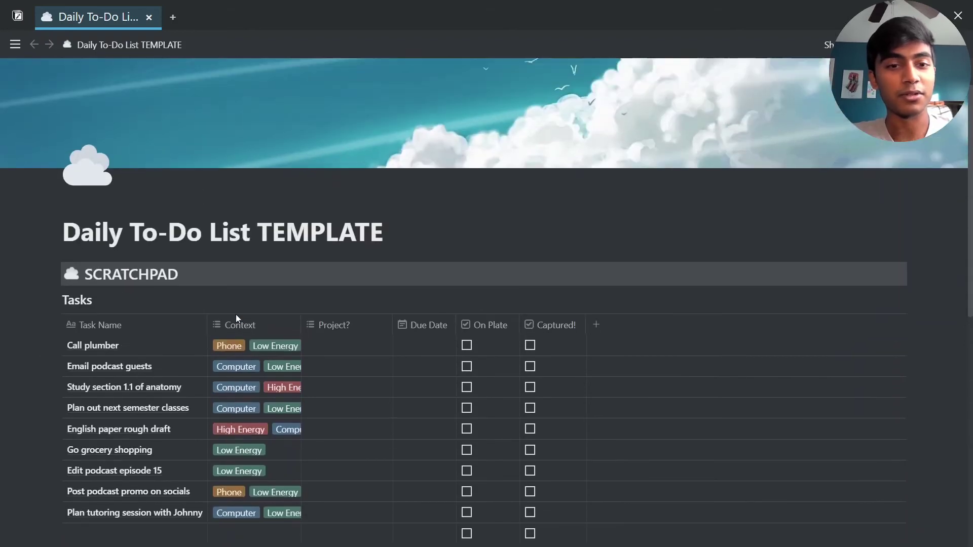
# Set Call plumber's Project? to Misc and Email podcast guests' to Podcast
pyautogui.click(333, 346)
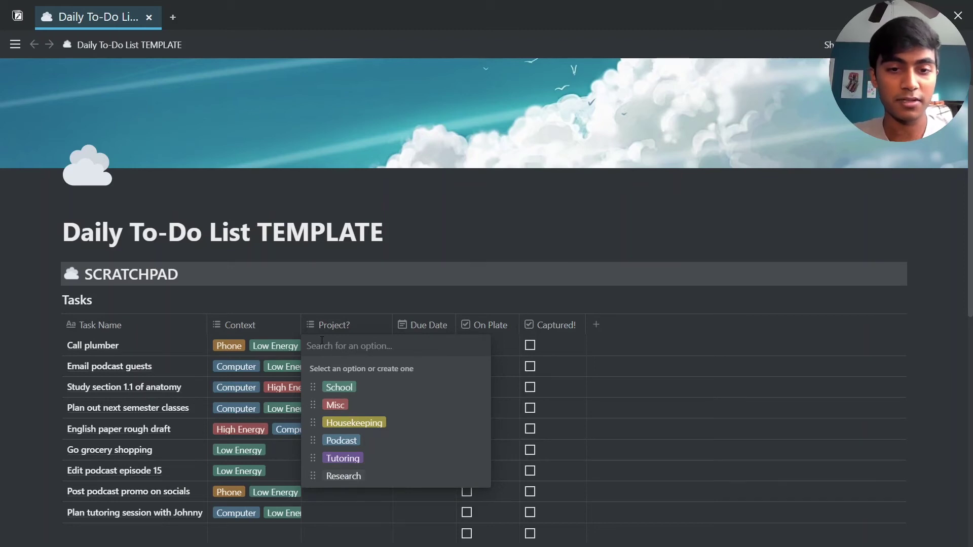
pyautogui.write('Misc')
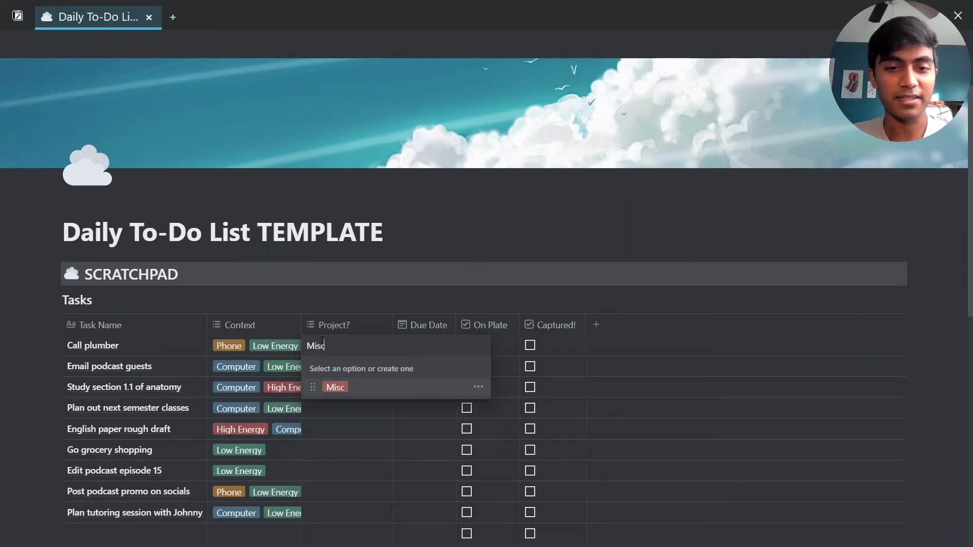
pyautogui.press('Return')
pyautogui.press('Escape')
pyautogui.press('Down')
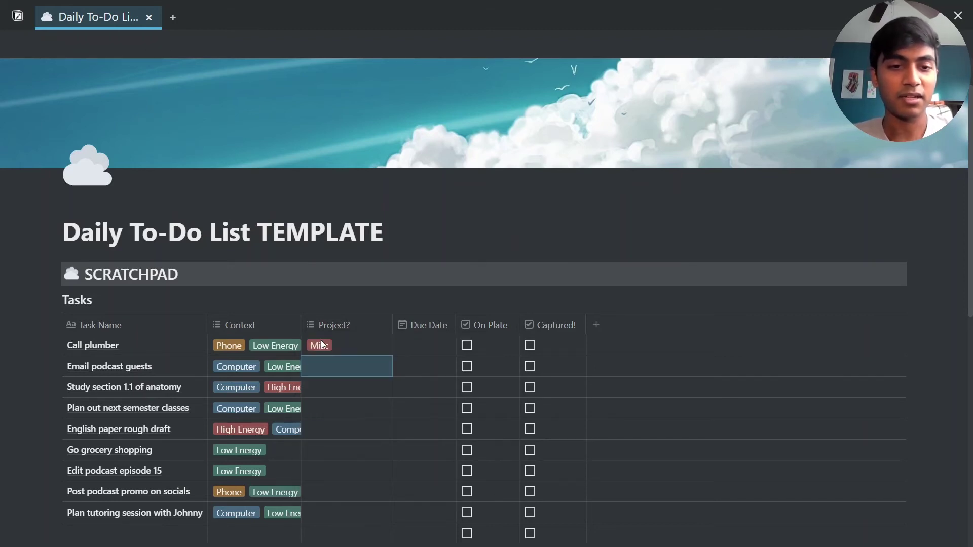
pyautogui.press('Return')
pyautogui.write('pod')
pyautogui.press('Return')
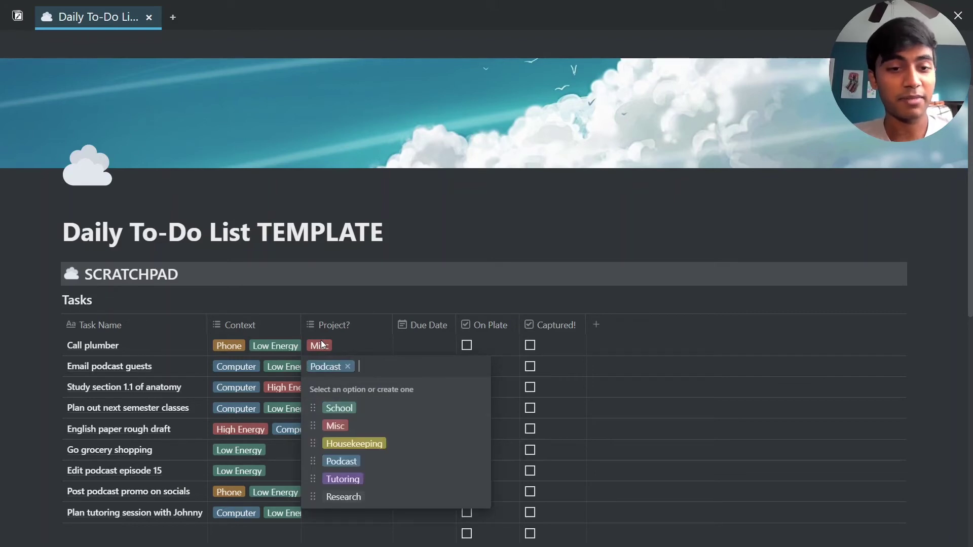
pyautogui.press('Escape')
# Set the anatomy task's project to School and the semester-planning task's to Housekeeping
pyautogui.press('Down')
pyautogui.press('Return')
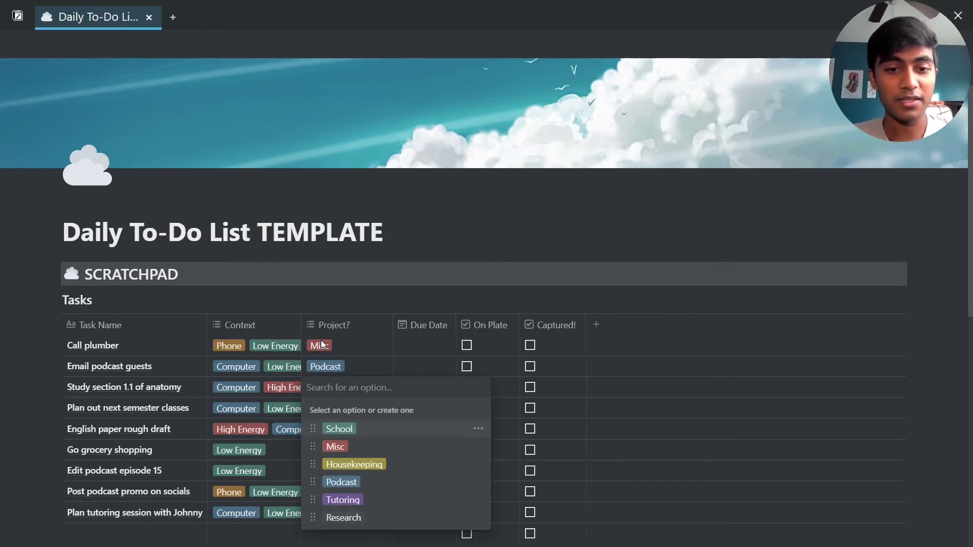
pyautogui.press('Return')
pyautogui.press('Escape')
pyautogui.press('Down')
pyautogui.press('Return')
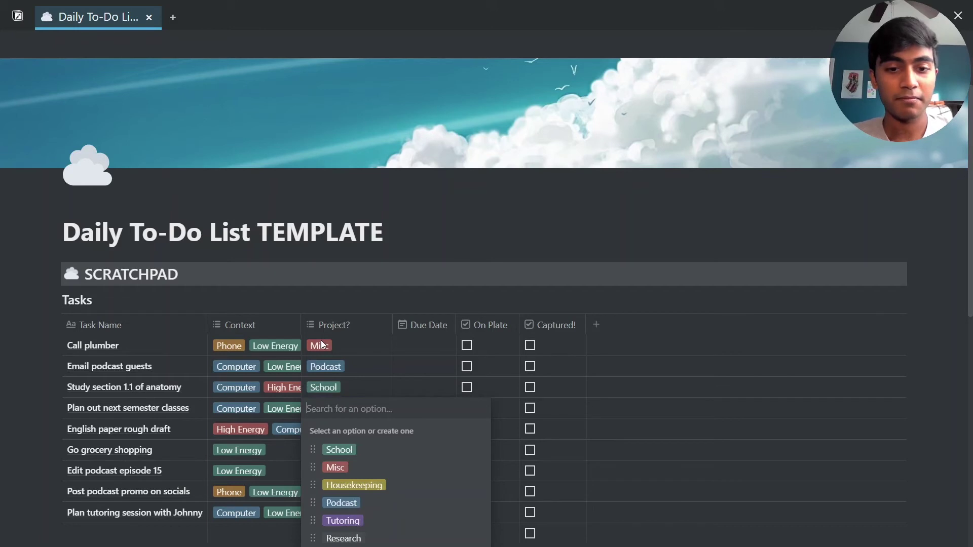
pyautogui.press('Down')
pyautogui.press('Down')
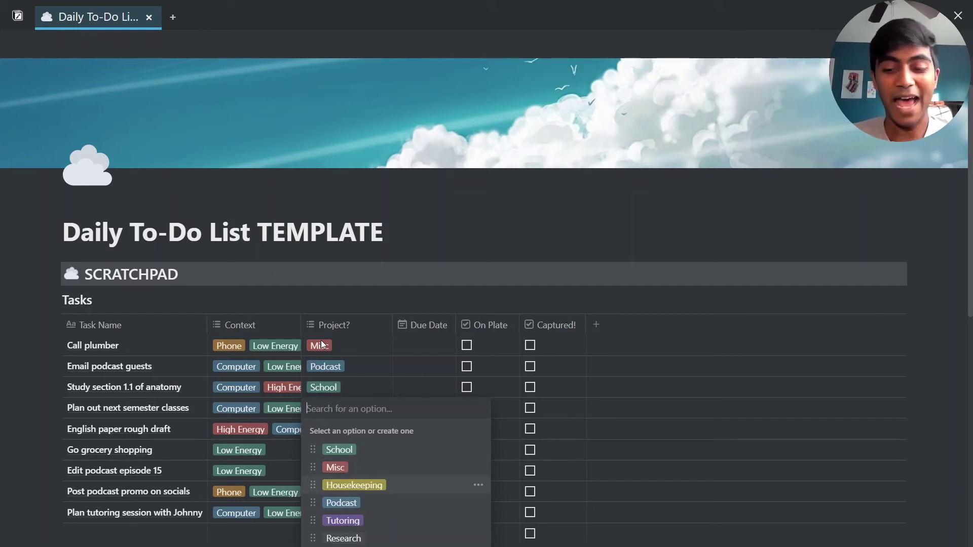
pyautogui.press('Return')
pyautogui.press('Escape')
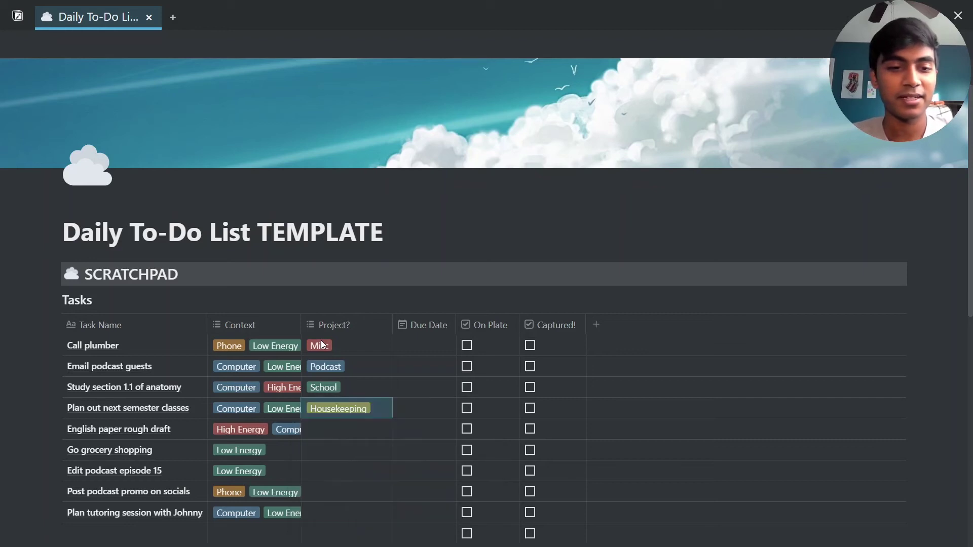
# Set English paper rough draft's project to School and Go grocery shopping's to Misc
pyautogui.press('Down')
pyautogui.press('Return')
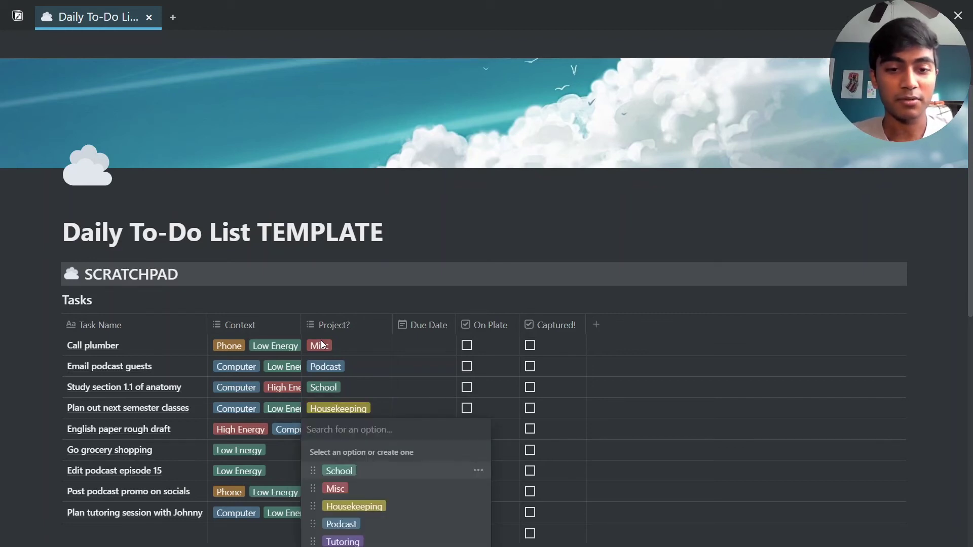
pyautogui.press('Return')
pyautogui.press('Escape')
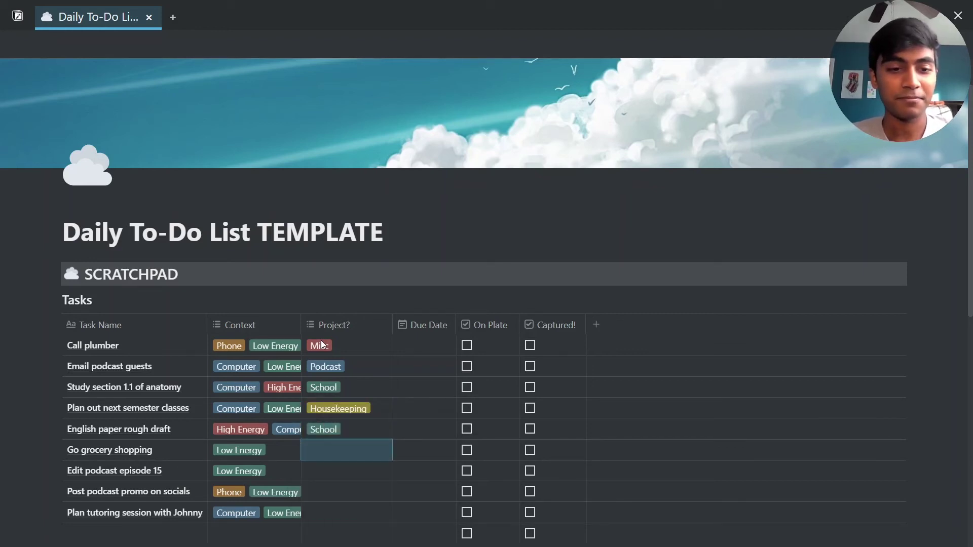
pyautogui.press('Down')
pyautogui.press('Return')
pyautogui.press('Down')
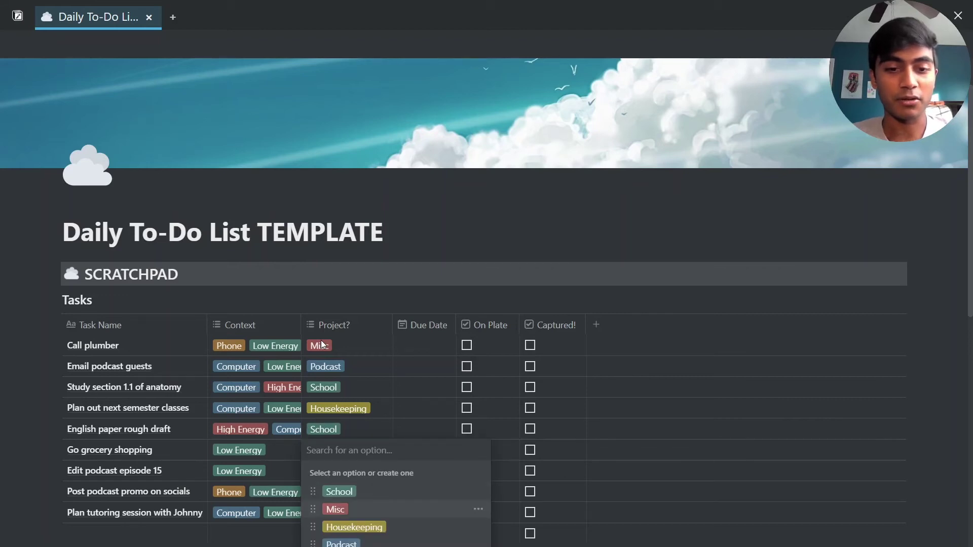
pyautogui.press('Return')
pyautogui.press('Escape')
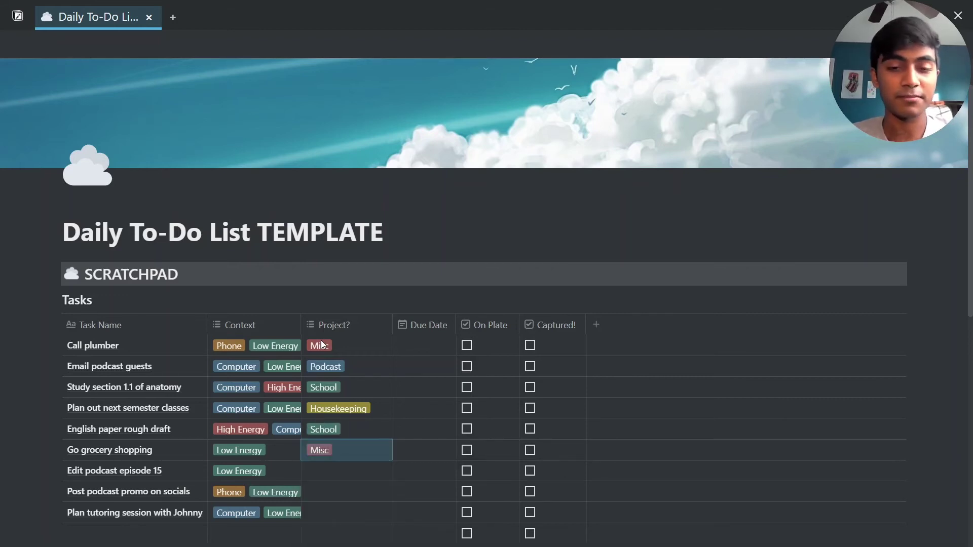
pyautogui.press('Down')
pyautogui.press('Right')
pyautogui.press('Up')
pyautogui.press('Up')
pyautogui.press('Up')
pyautogui.press('Up')
pyautogui.press('Up')
pyautogui.press('Up')
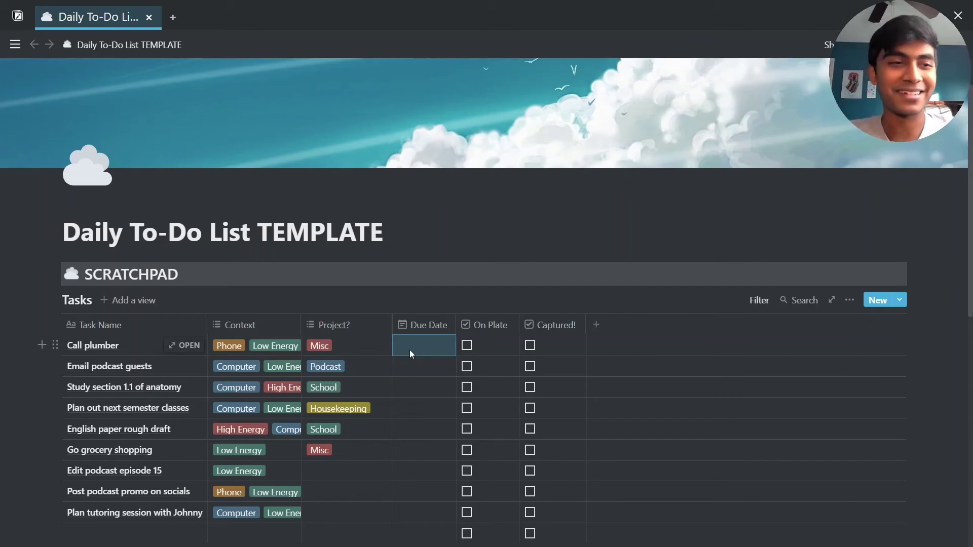
# Set due dates: Call plumber 12/19/2020, Email podcast guests 12/20/2020, anatomy study 12/23/2020
pyautogui.click(409, 349)
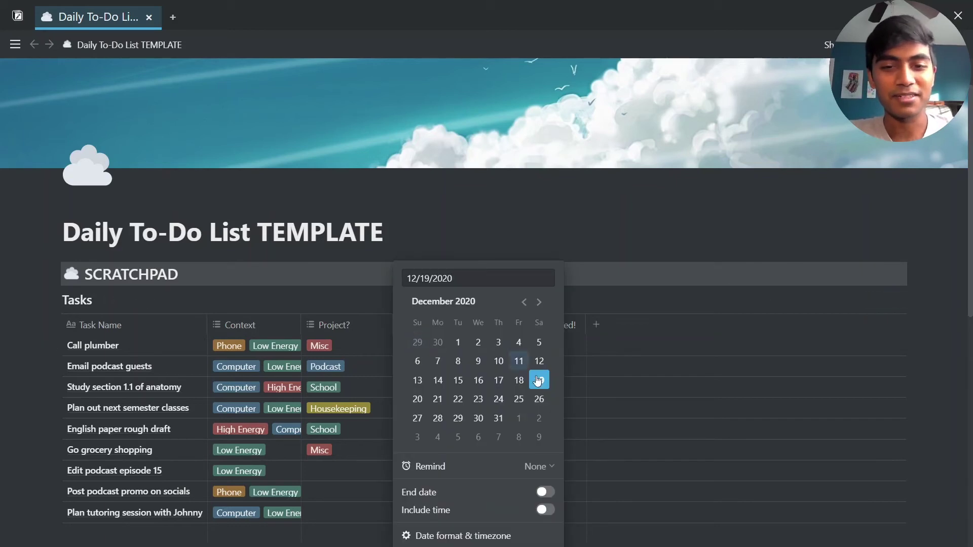
pyautogui.click(570, 359)
pyautogui.click(410, 357)
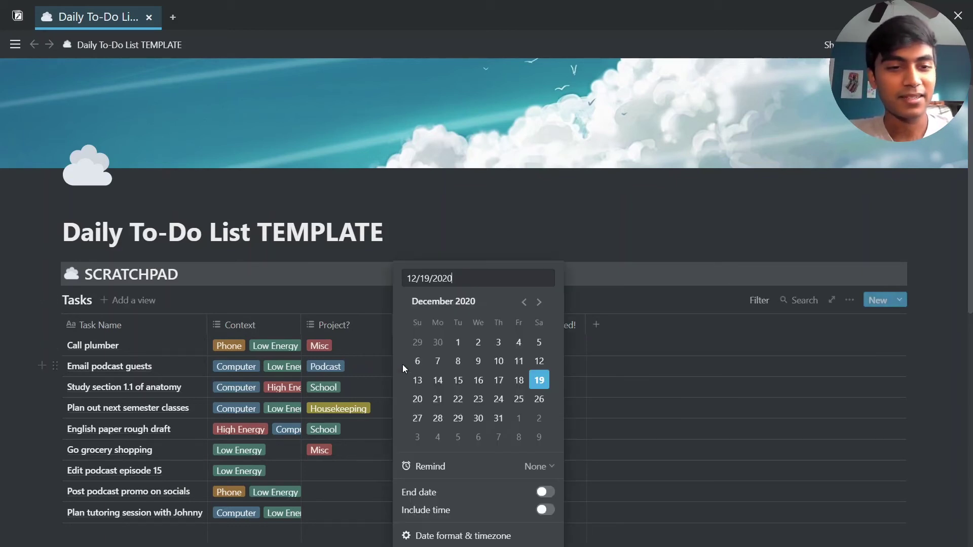
pyautogui.click(424, 404)
pyautogui.click(366, 300)
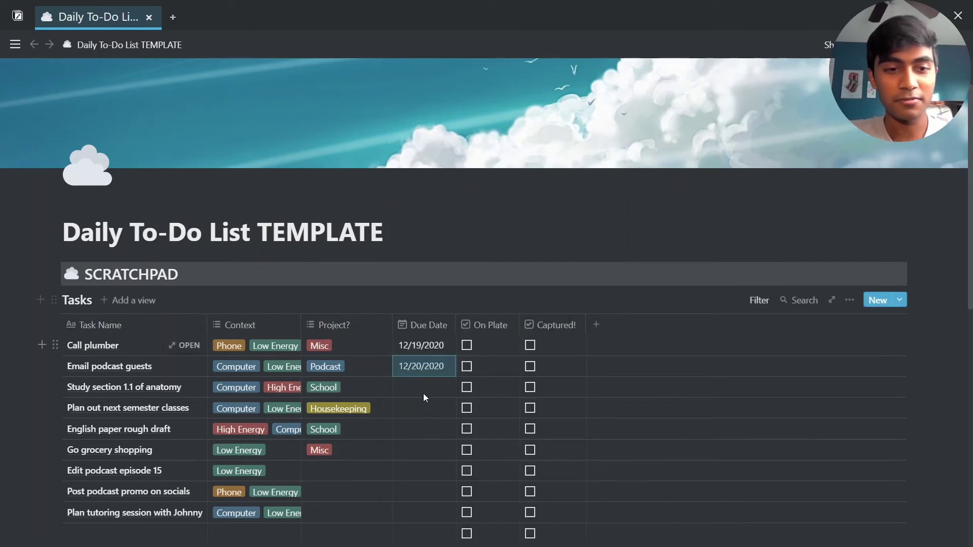
pyautogui.click(429, 389)
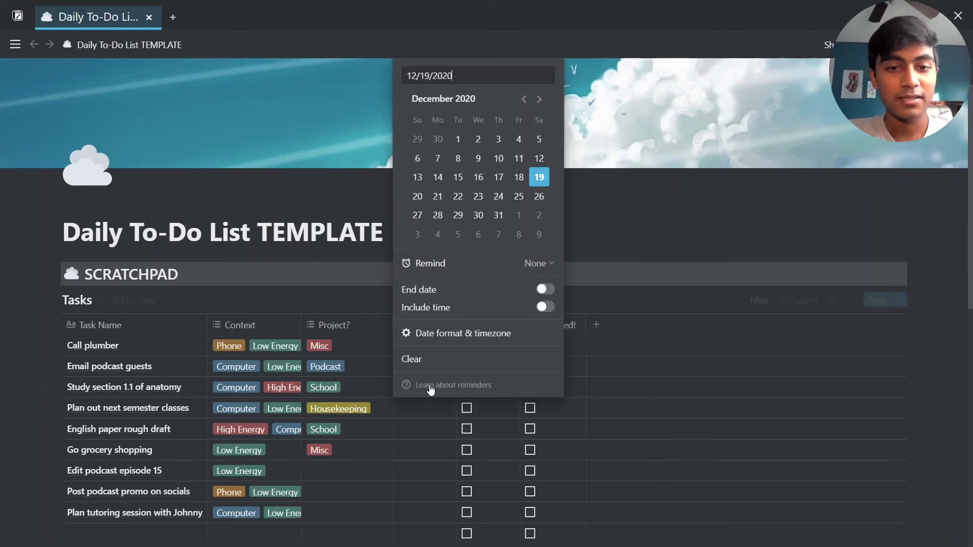
pyautogui.click(478, 196)
pyautogui.click(336, 300)
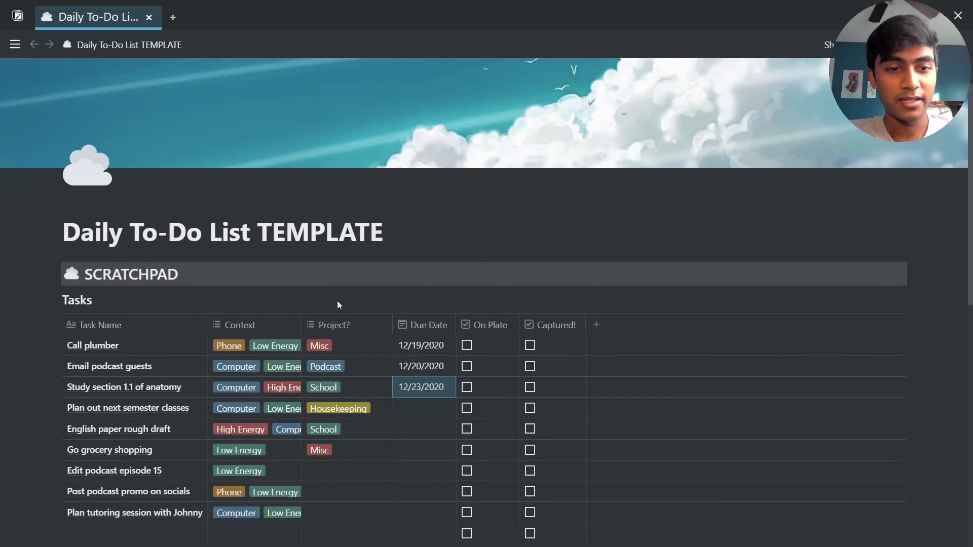
# Set due dates: semester planning 12/30, English paper 12/27, groceries 12/19, podcast episode 12/20/2020
pyautogui.click(415, 409)
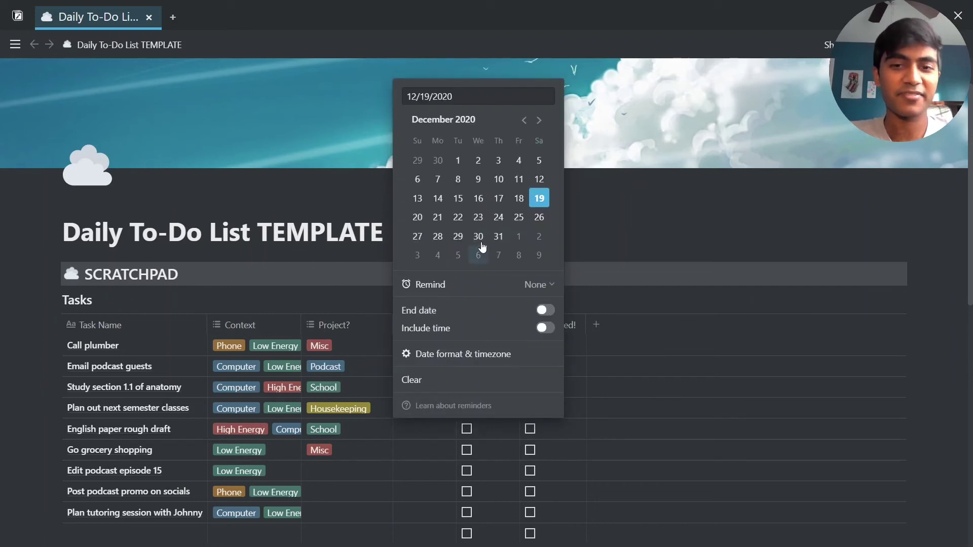
pyautogui.click(481, 242)
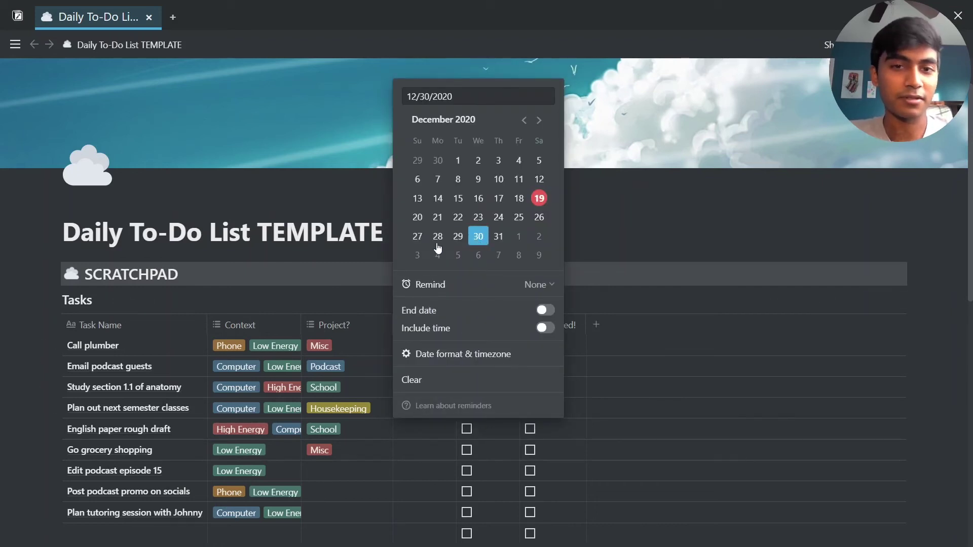
pyautogui.click(358, 252)
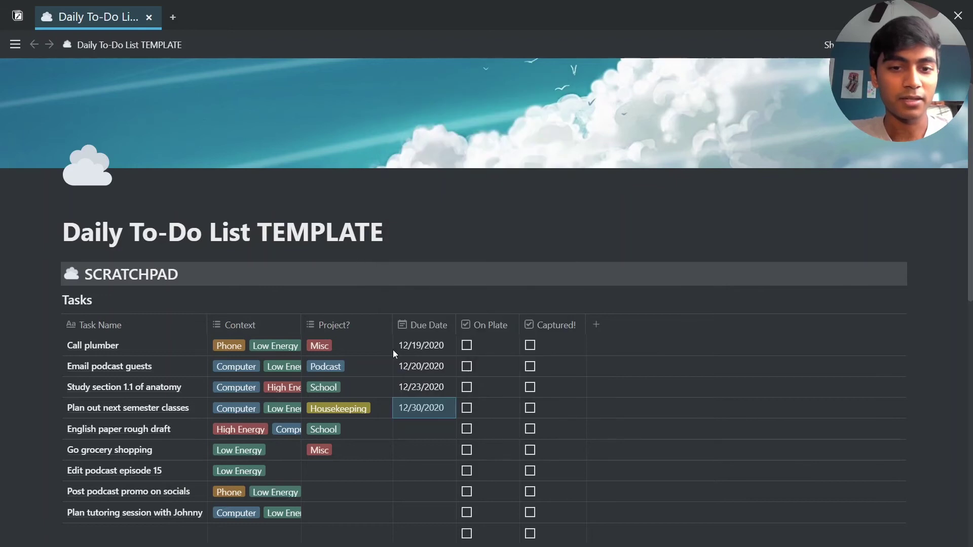
pyautogui.click(404, 436)
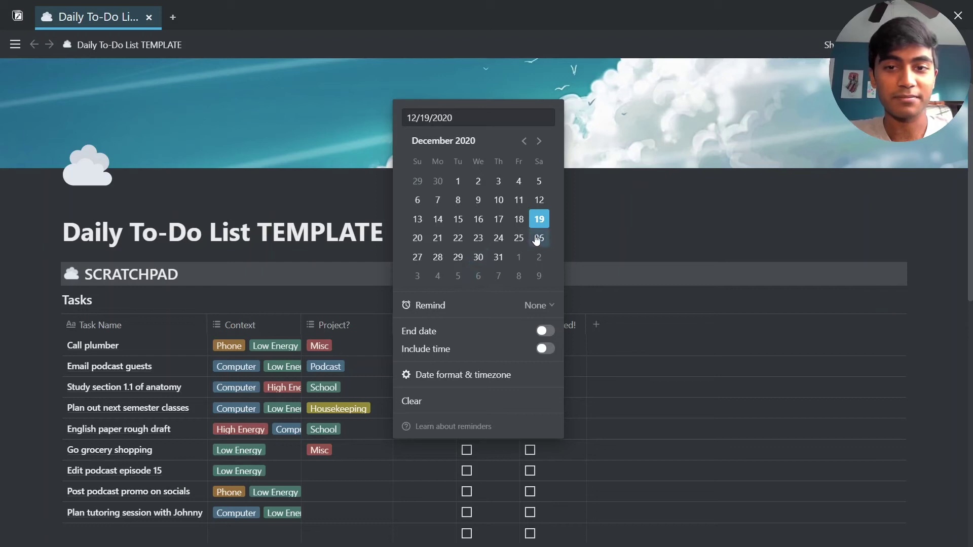
pyautogui.click(417, 257)
pyautogui.click(369, 250)
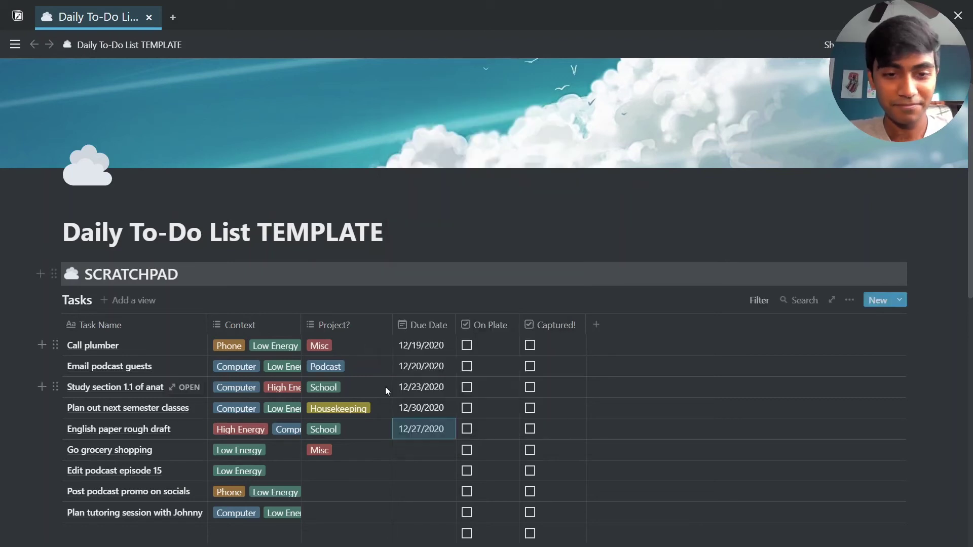
pyautogui.click(406, 389)
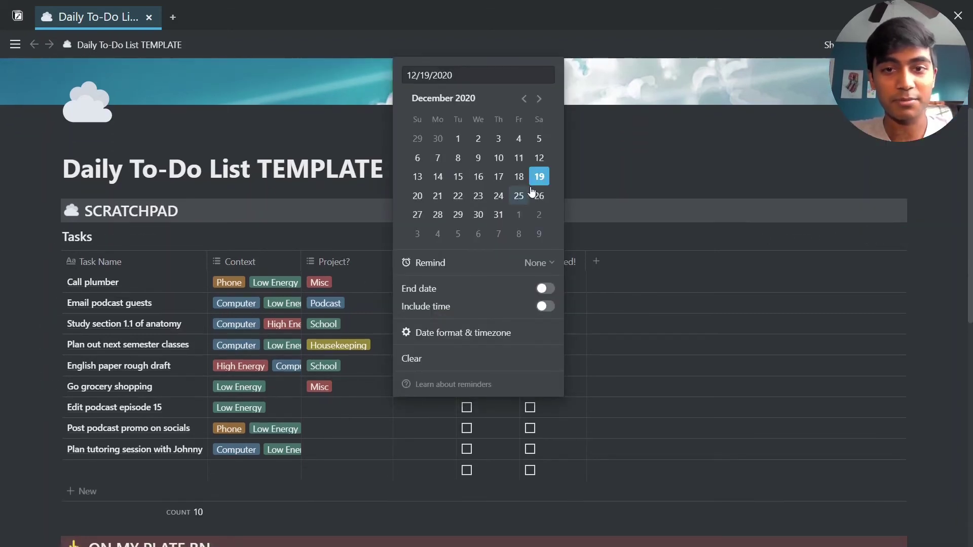
pyautogui.click(572, 170)
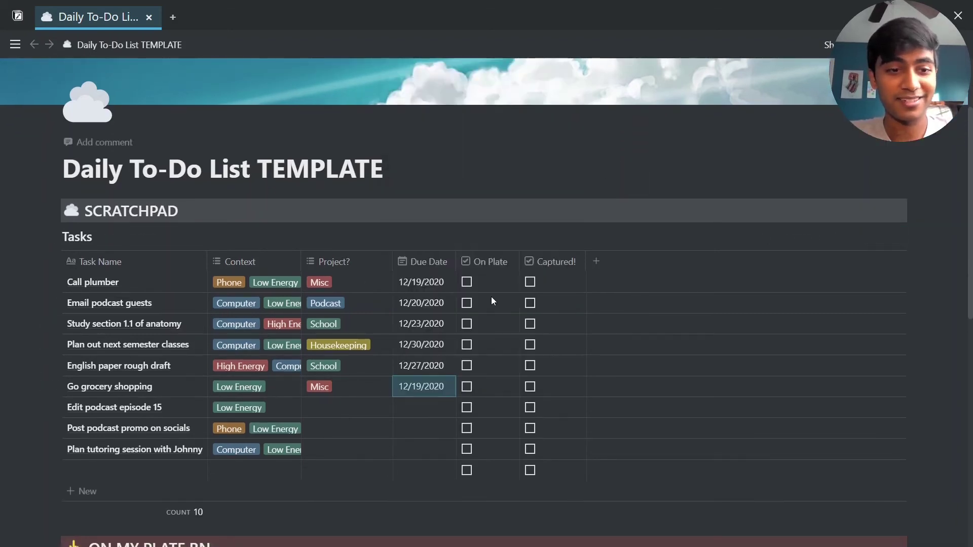
pyautogui.click(398, 412)
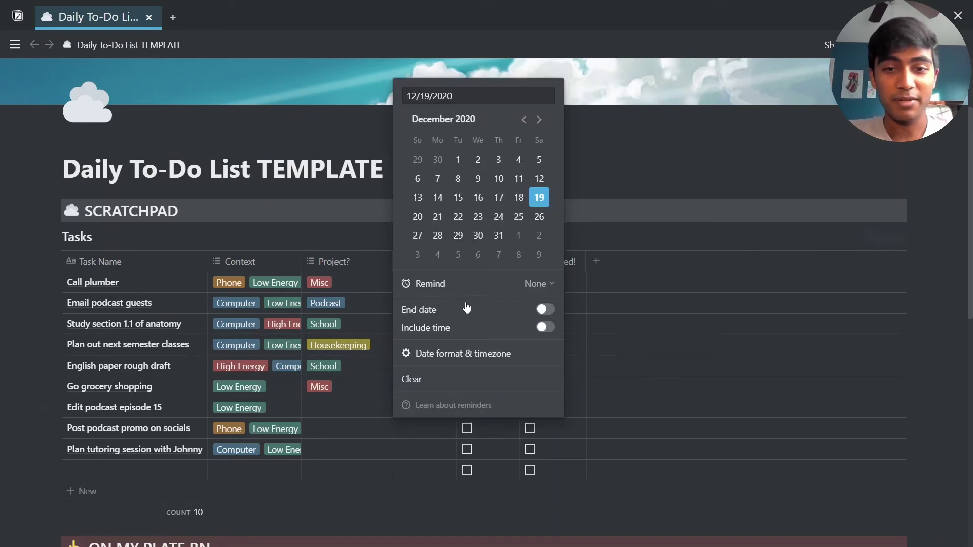
pyautogui.click(421, 224)
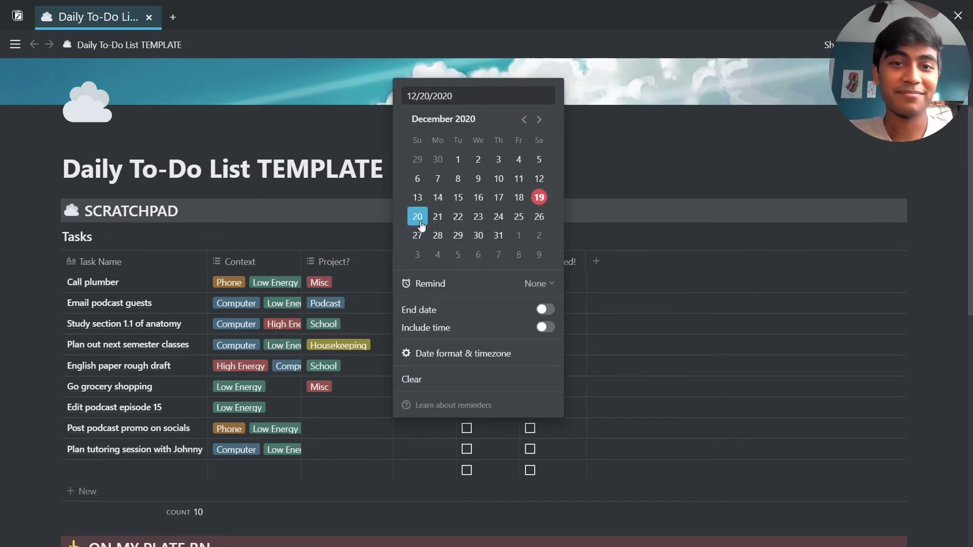
pyautogui.click(591, 170)
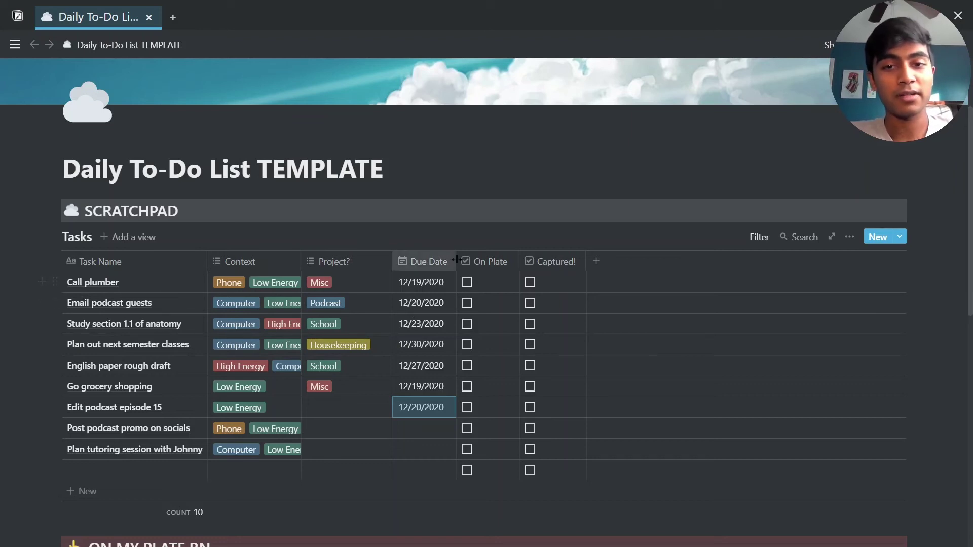
pyautogui.scroll(-1, 468, 284)
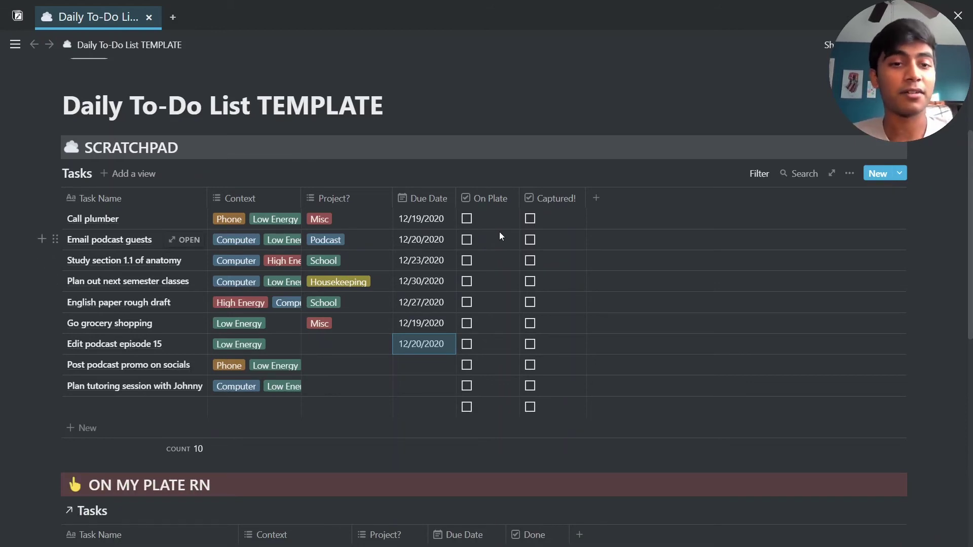
# Mark Call plumber Captured! so it leaves the Scratchpad, then review the This Week table
pyautogui.click(530, 218)
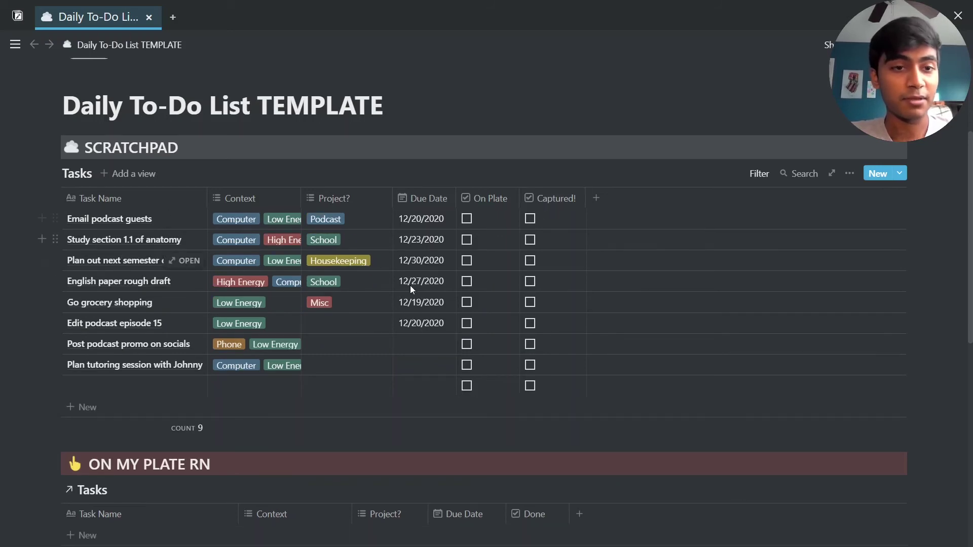
pyautogui.scroll(-2, 410, 290)
pyautogui.scroll(-3, 410, 289)
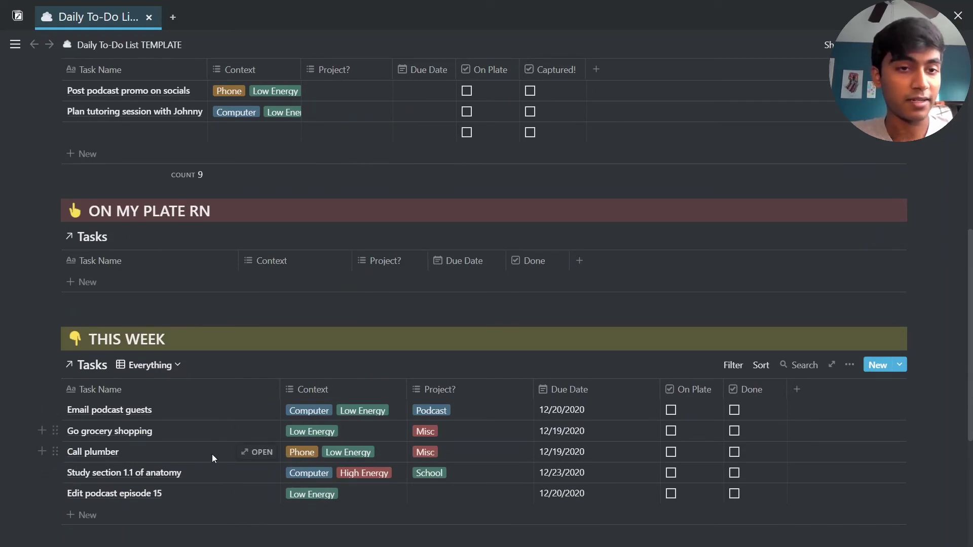
pyautogui.scroll(7, 254, 428)
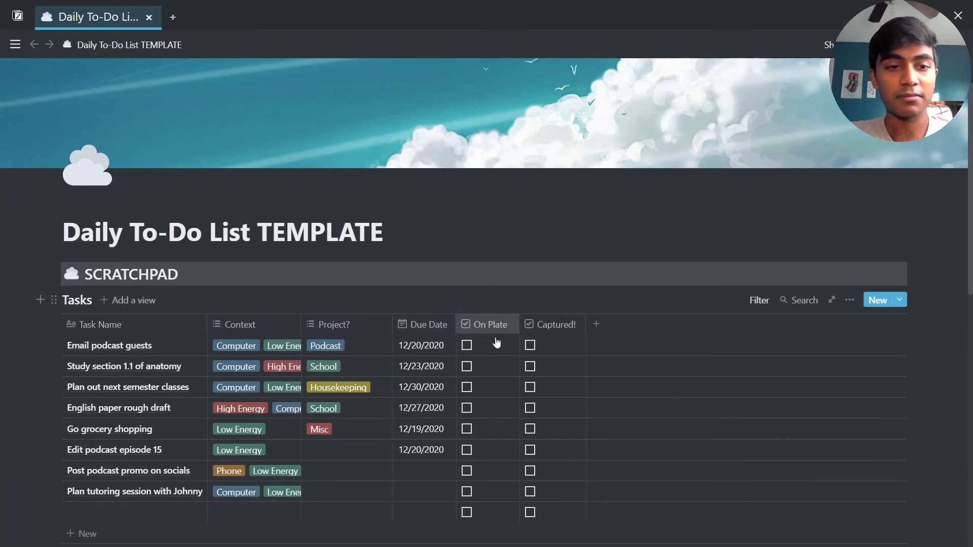
pyautogui.scroll(-1, 516, 331)
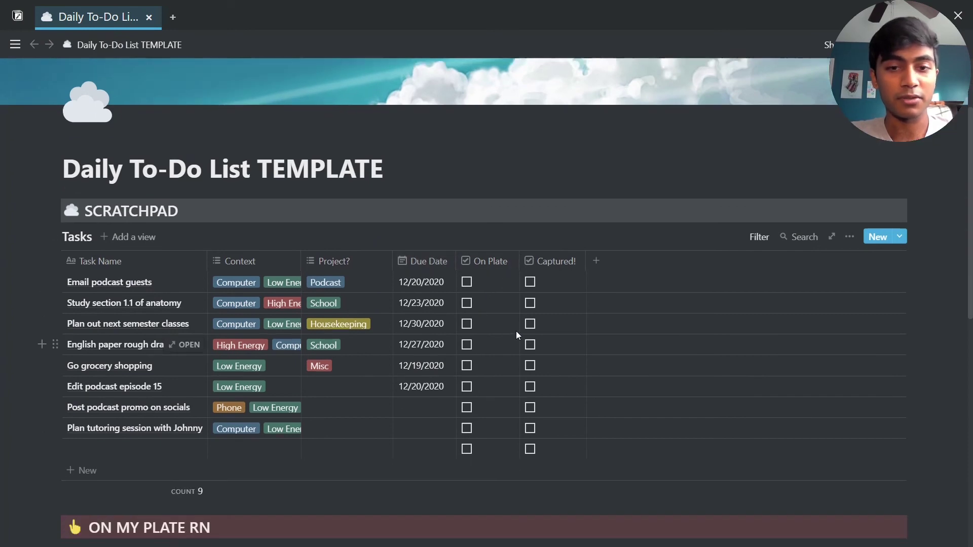
# Tick On Plate for 'Email podcast guests', 'Study section 1.1 of anatomy' and 'Go grocery shopping'
pyautogui.click(467, 281)
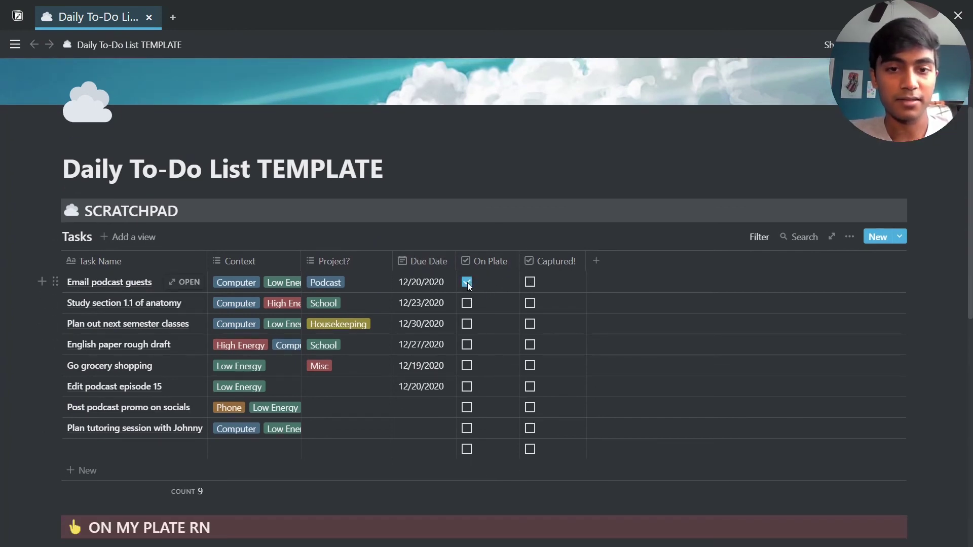
pyautogui.scroll(-1, 472, 296)
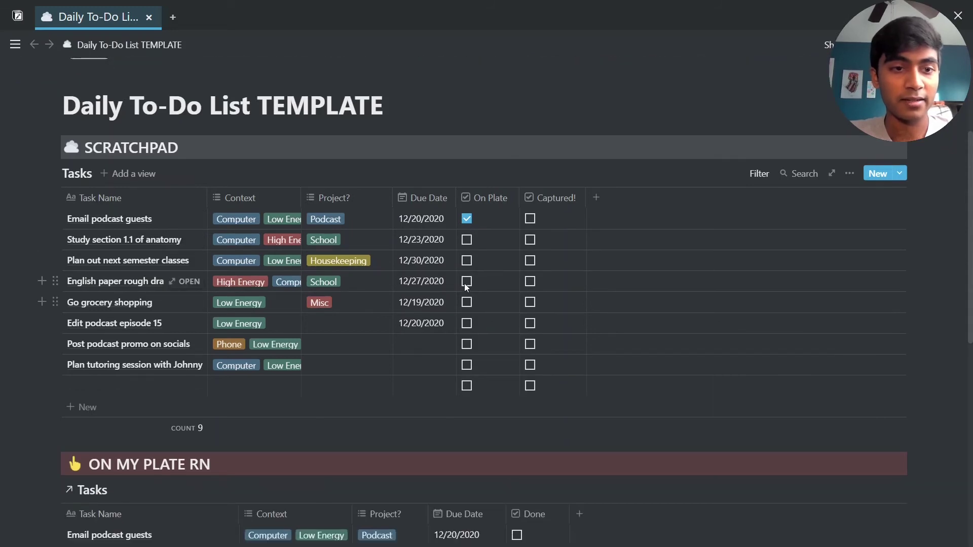
pyautogui.click(467, 241)
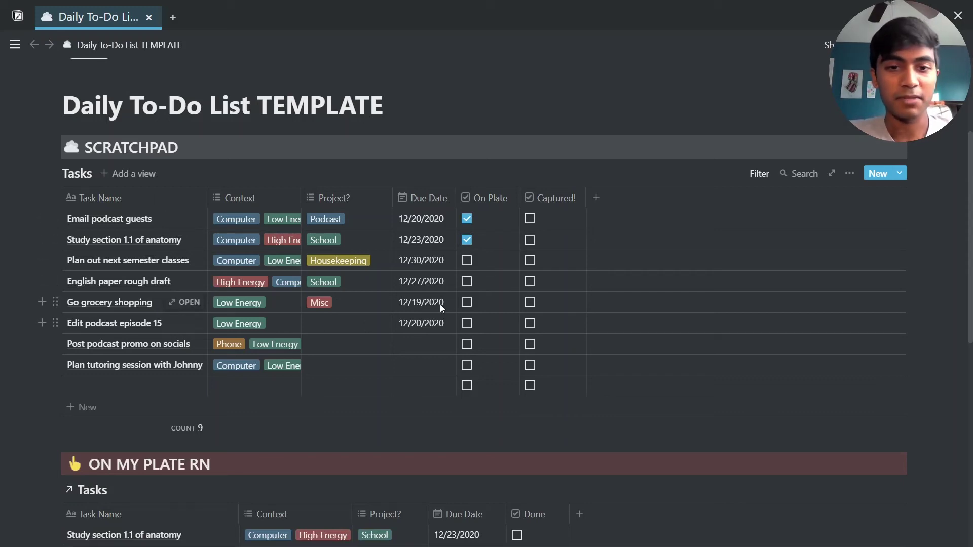
pyautogui.click(467, 302)
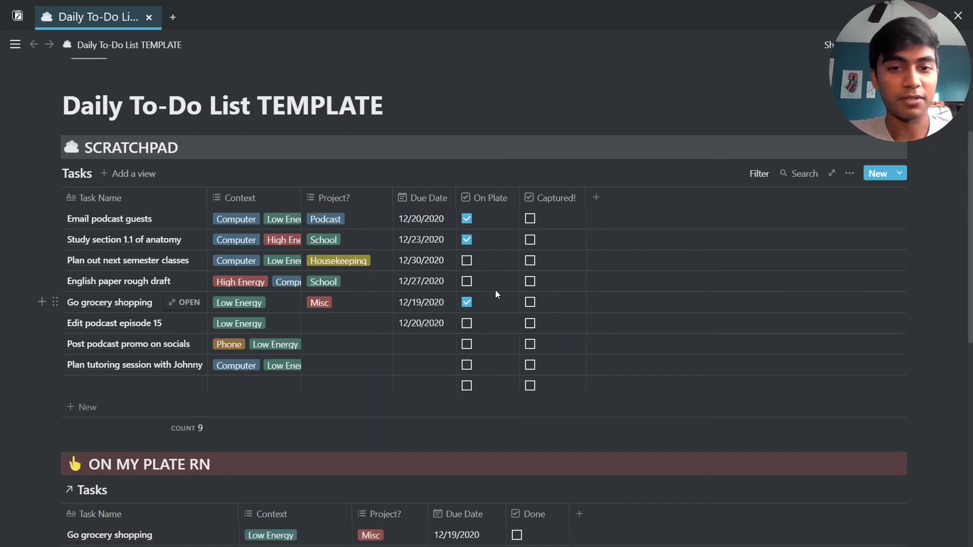
# Mark all five Scratchpad tasks Captured! so the scratchpad count drops to 0
pyautogui.click(530, 219)
pyautogui.click(530, 219)
pyautogui.click(531, 218)
pyautogui.click(531, 218)
pyautogui.click(530, 219)
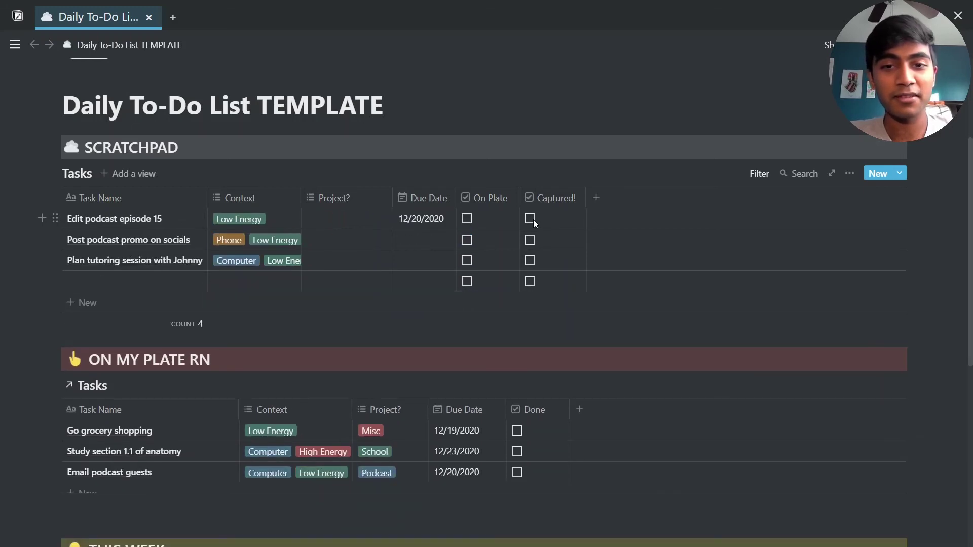
pyautogui.click(530, 219)
pyautogui.click(531, 219)
pyautogui.click(530, 218)
pyautogui.click(530, 218)
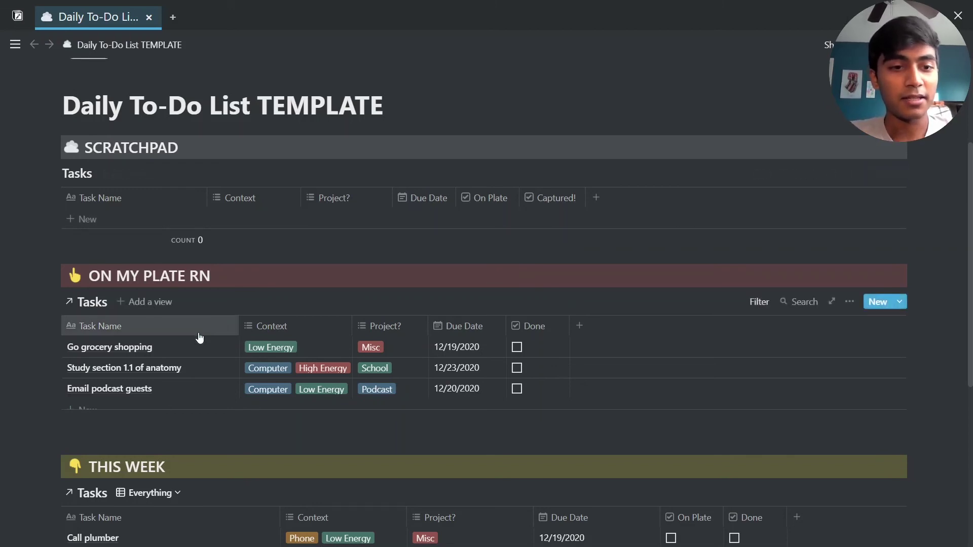
pyautogui.scroll(-3, 133, 264)
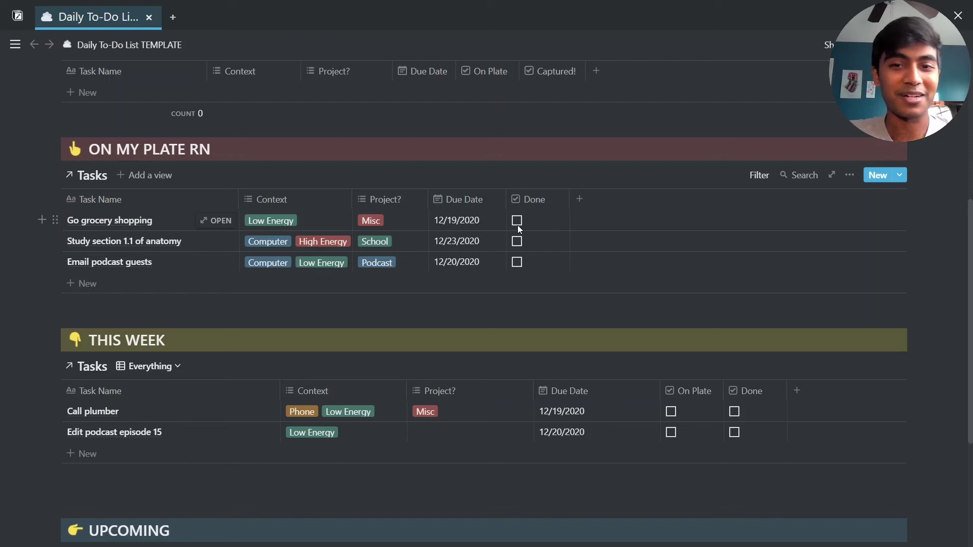
# Check Done on 'Go grocery shopping' and confirm it now appears under COMPLETED :)
pyautogui.click(518, 225)
pyautogui.scroll(-2, 360, 309)
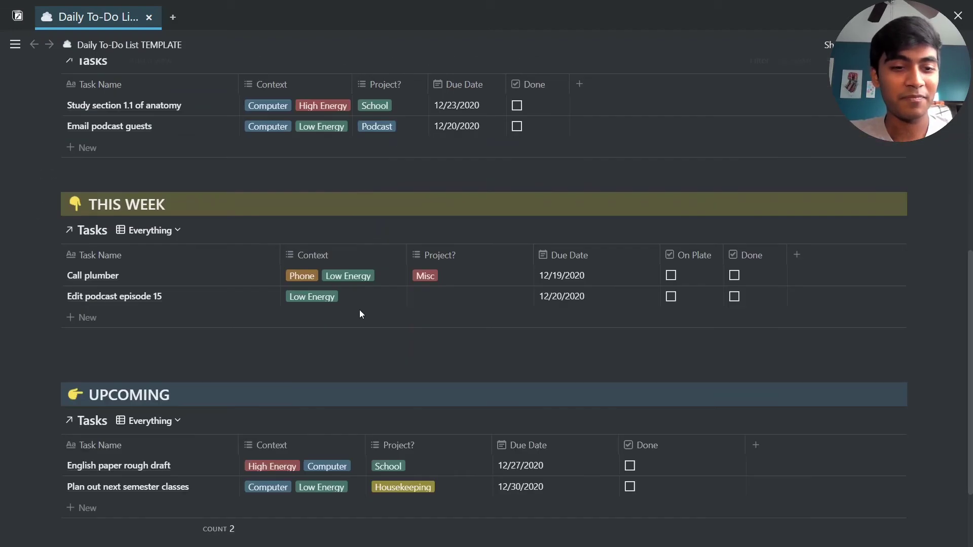
pyautogui.scroll(-5, 360, 314)
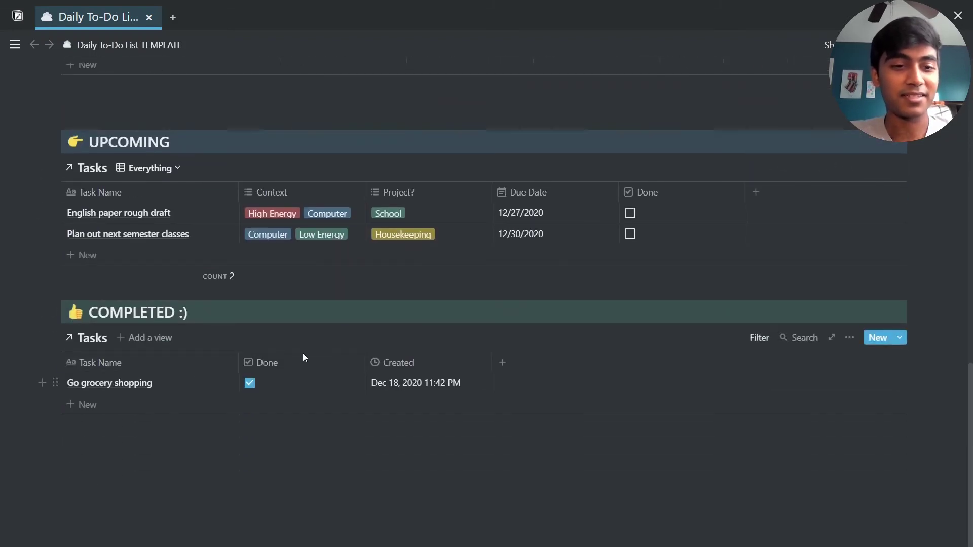
pyautogui.scroll(5, 219, 355)
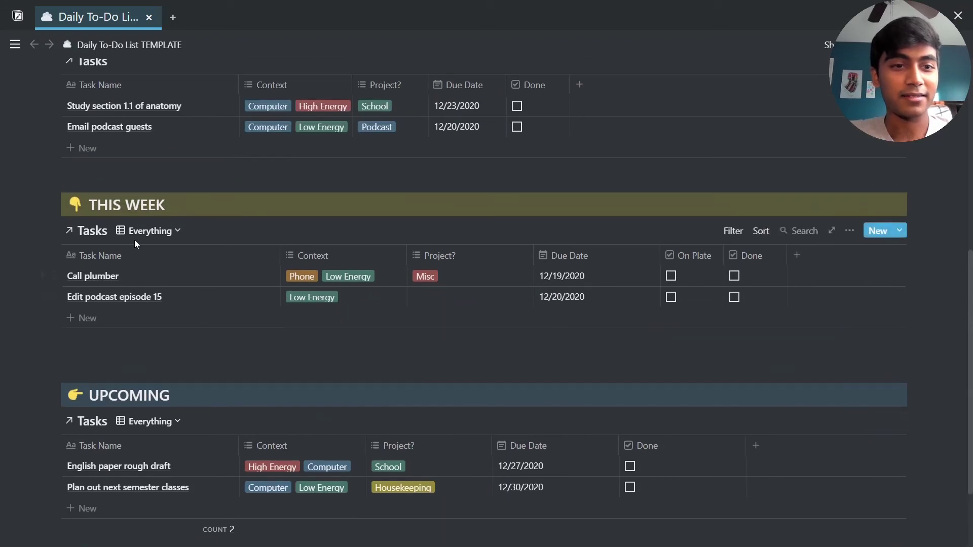
pyautogui.scroll(3, 135, 243)
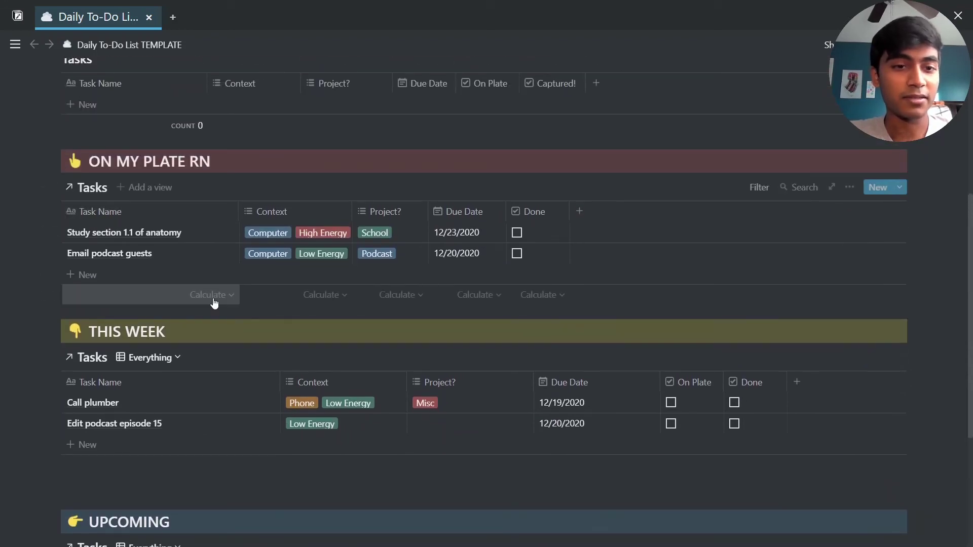
pyautogui.scroll(-3, 214, 303)
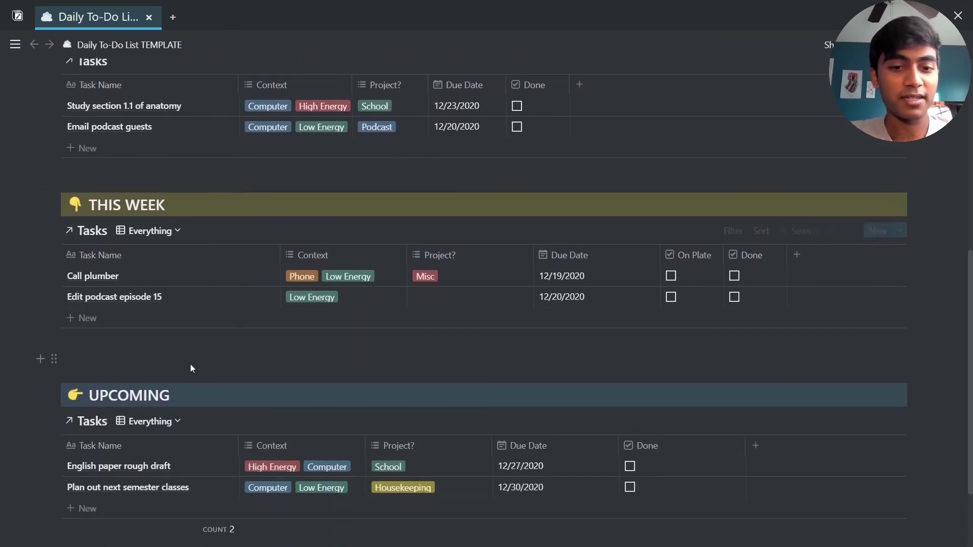
pyautogui.scroll(-2, 190, 364)
pyautogui.scroll(3, 196, 351)
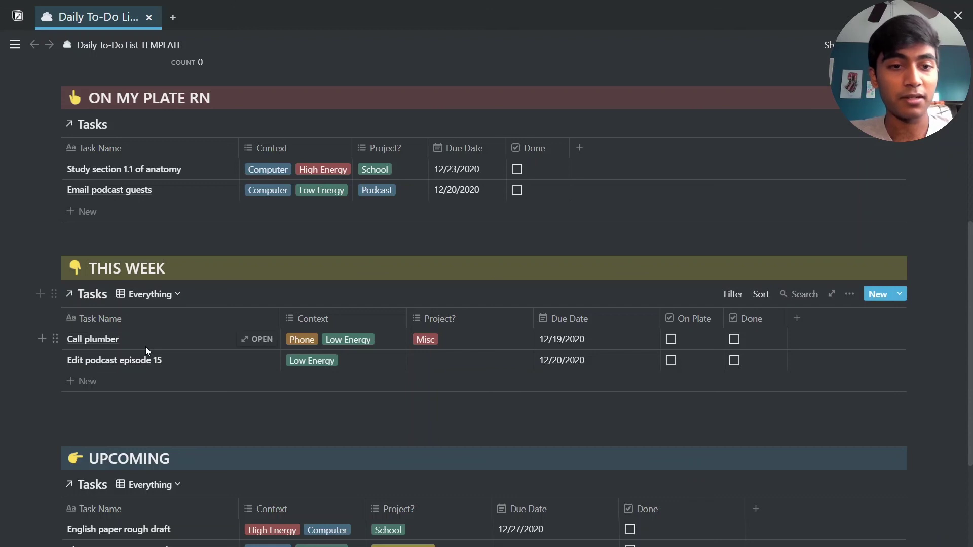
pyautogui.scroll(-3, 337, 358)
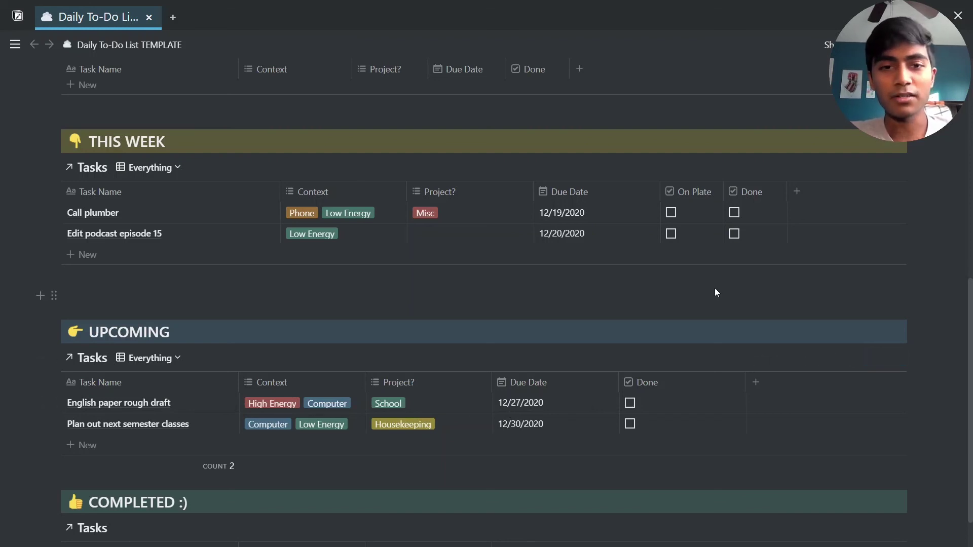
pyautogui.scroll(-2, 585, 265)
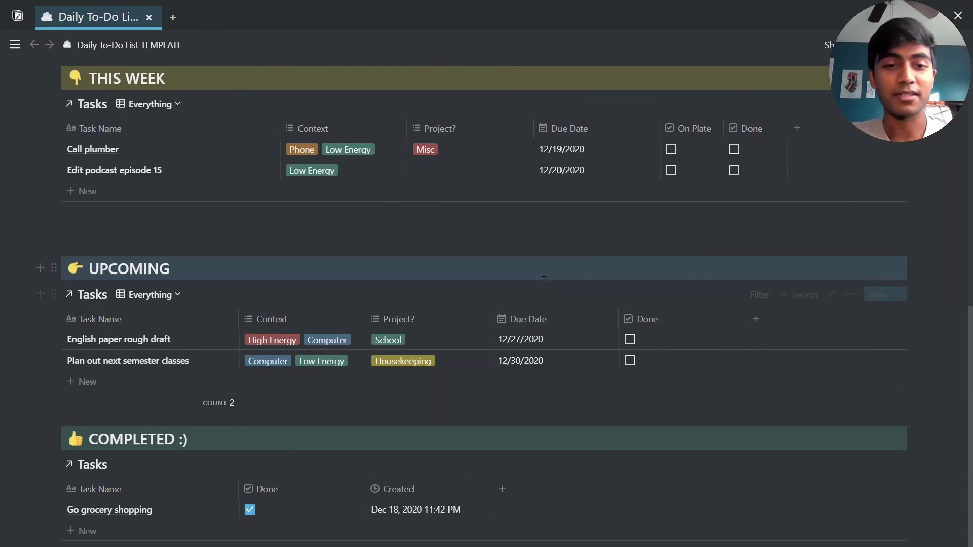
pyautogui.scroll(4, 510, 299)
pyautogui.scroll(4, 510, 298)
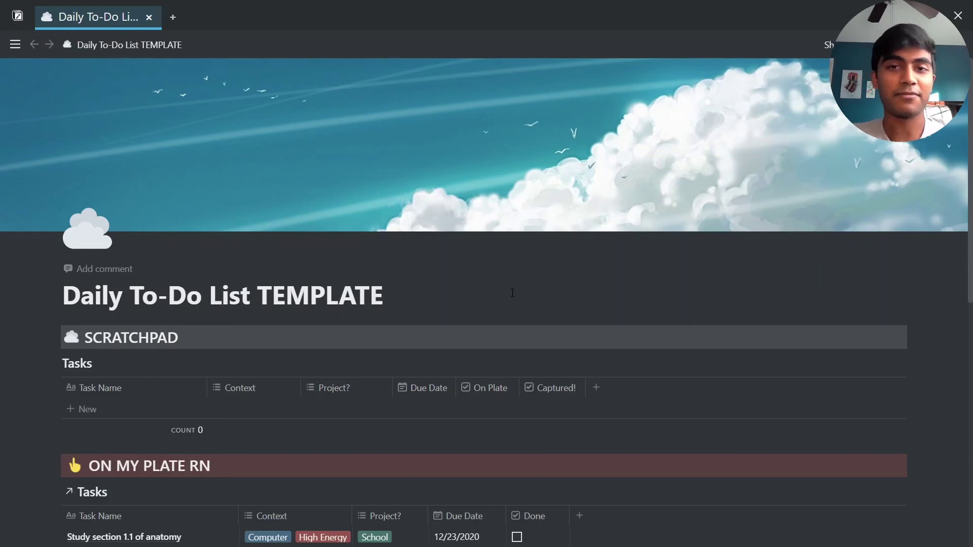
pyautogui.scroll(-4, 338, 369)
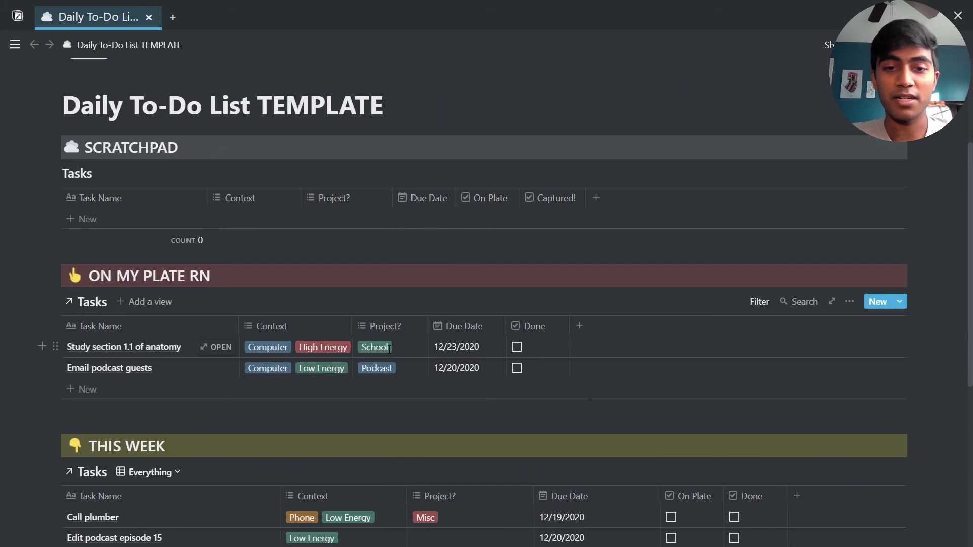
pyautogui.click(385, 347)
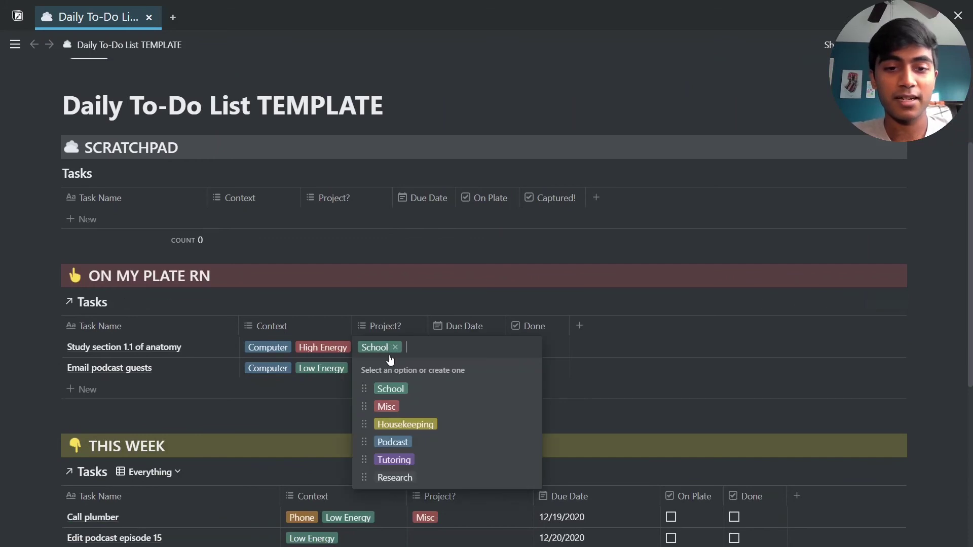
pyautogui.click(528, 389)
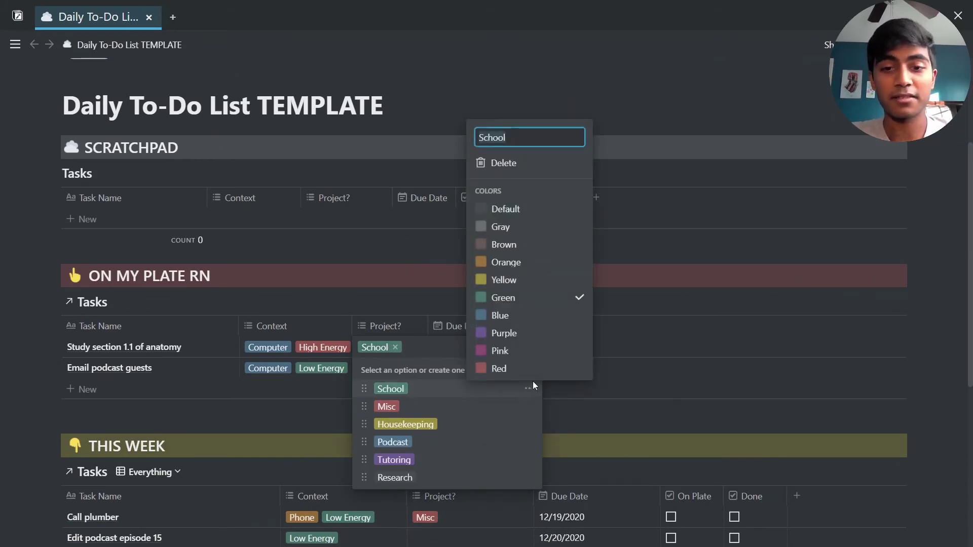
pyautogui.click(502, 94)
pyautogui.click(513, 92)
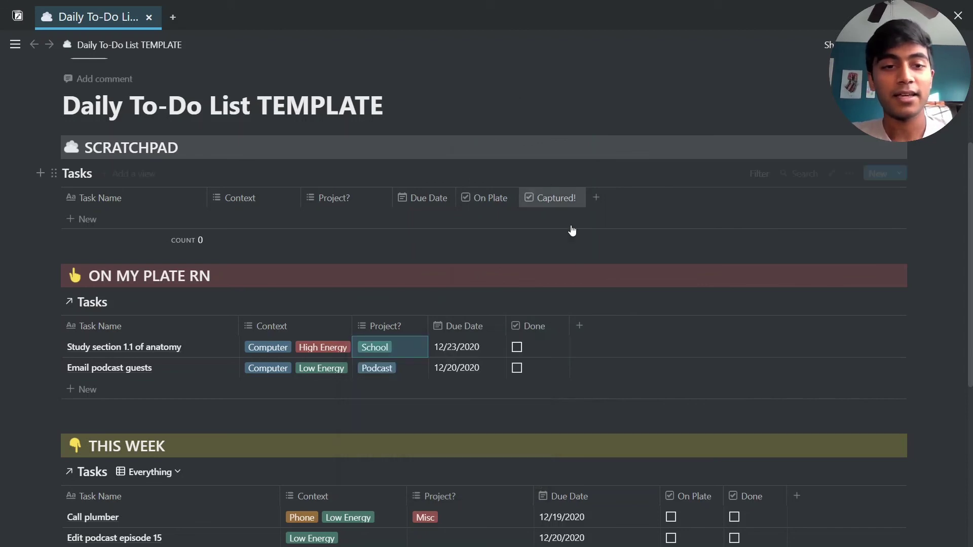
pyautogui.scroll(-3, 587, 287)
pyautogui.scroll(-9, 590, 298)
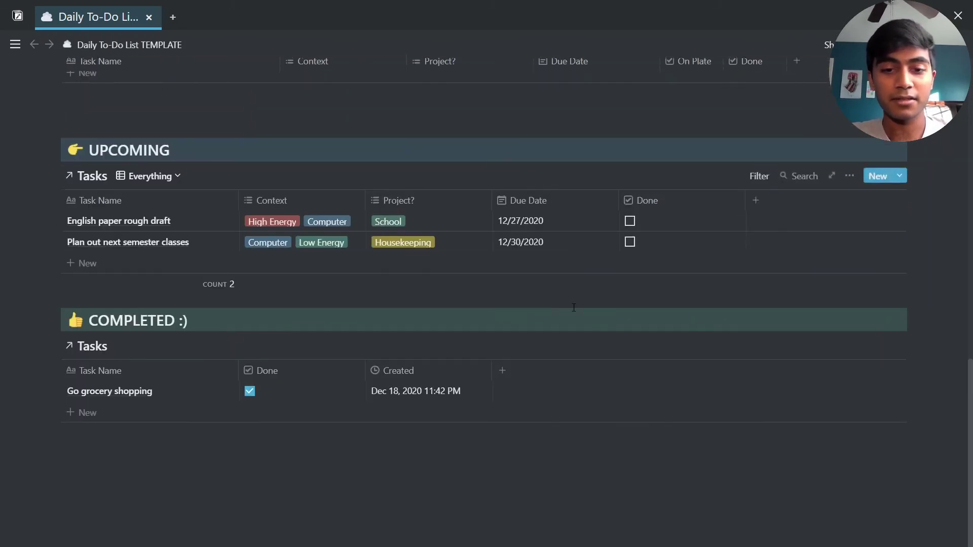
pyautogui.scroll(3, 478, 245)
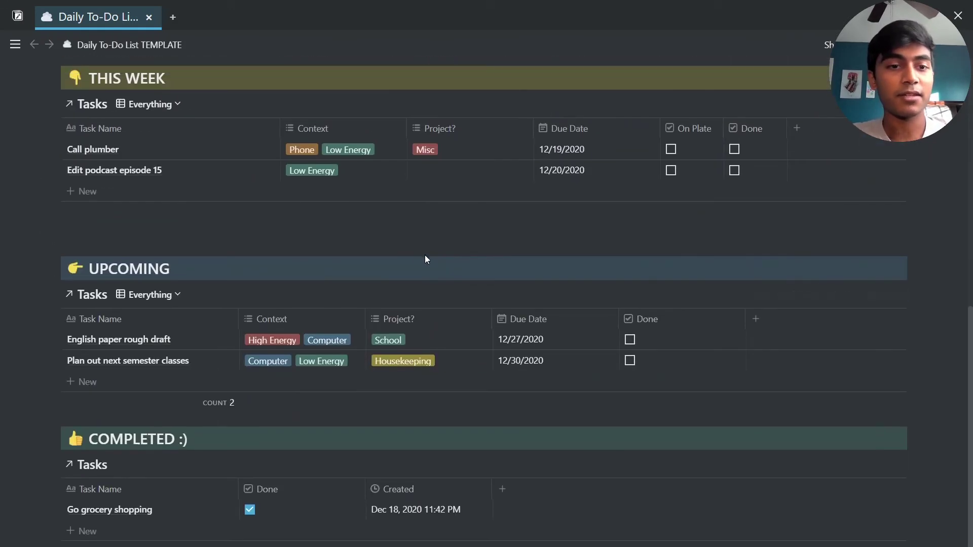
pyautogui.click(158, 294)
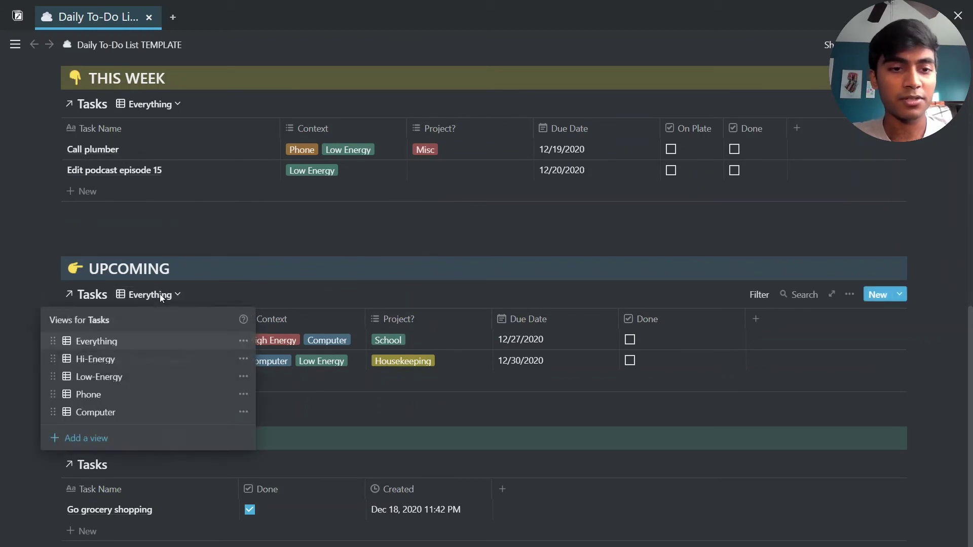
pyautogui.click(95, 359)
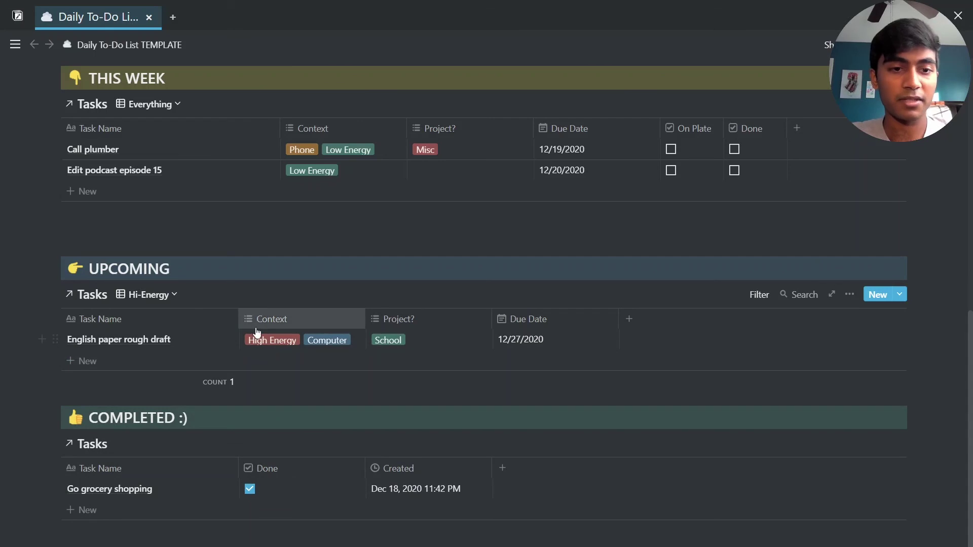
pyautogui.click(163, 296)
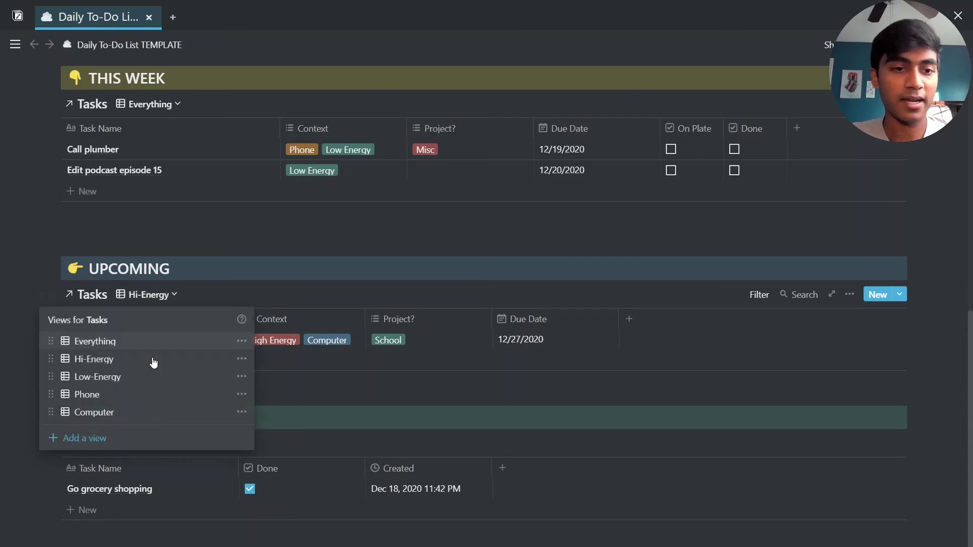
pyautogui.click(148, 401)
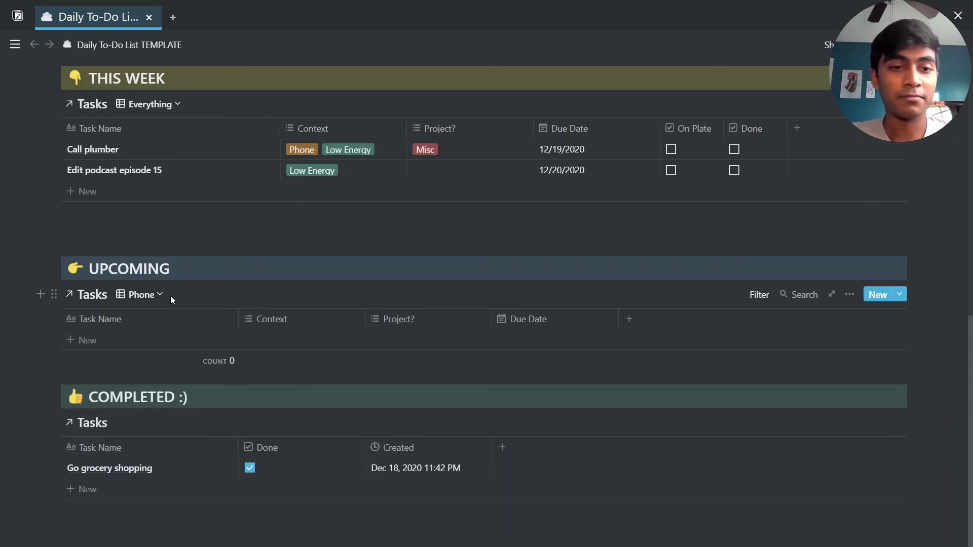
pyautogui.click(162, 296)
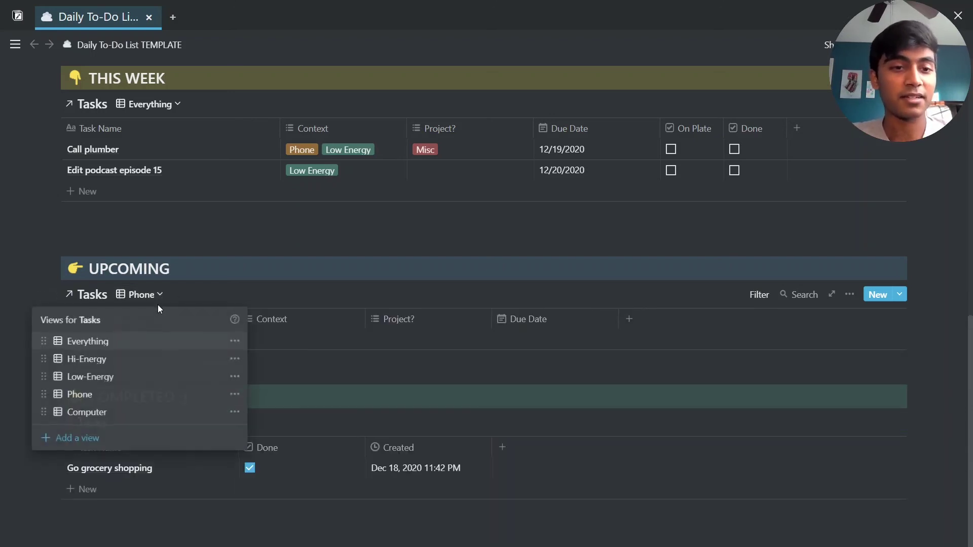
pyautogui.click(138, 340)
pyautogui.scroll(3, 285, 341)
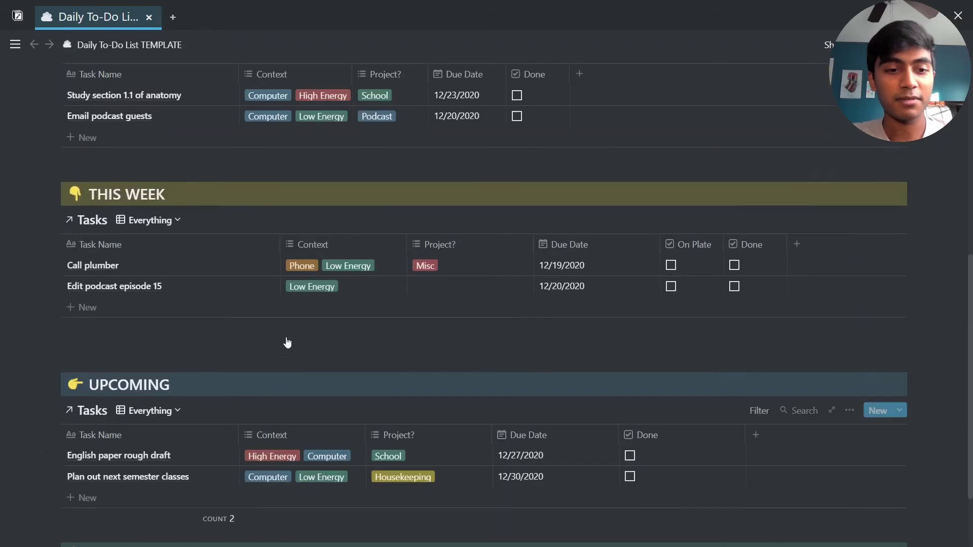